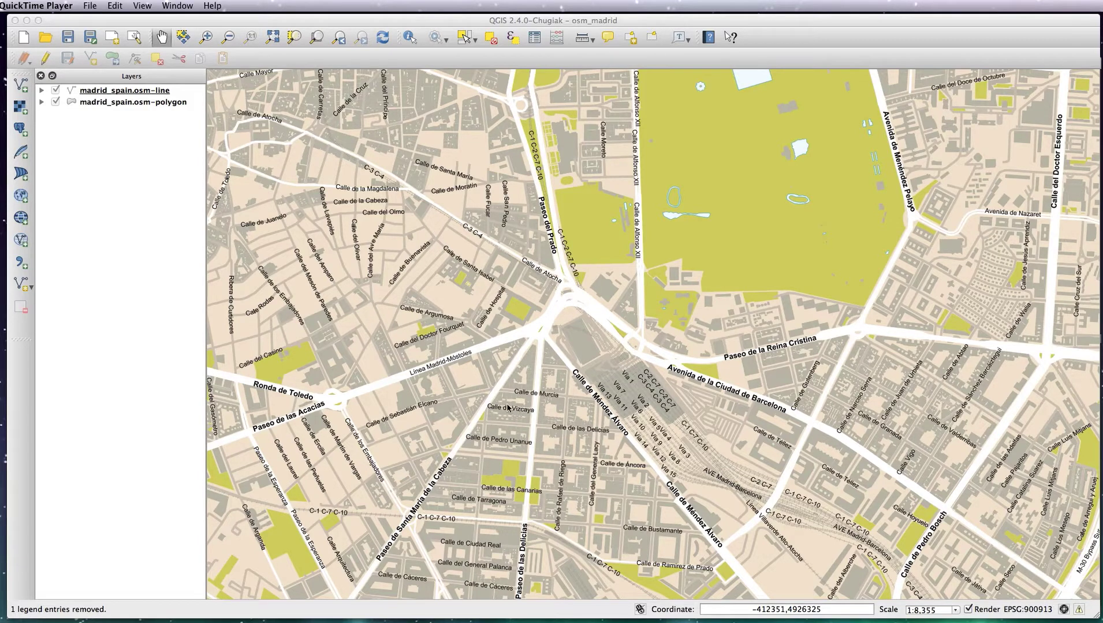
- Switch from the QGIS Madrid map to the trainMadrid.ai document in Illustrator
{"action": "key", "text": "super+Tab"}
{"action": "key", "text": "super+Tab"}
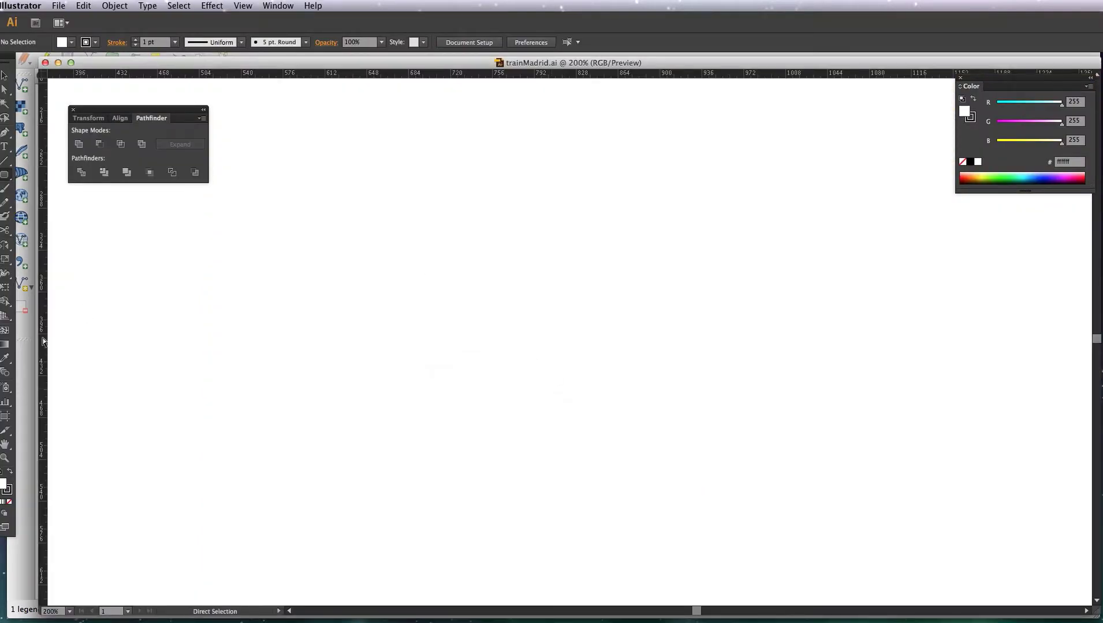
- Place a vertical centre guide and start the Pen outline with the curved roof edge
{"action": "left_click_drag", "start_coordinate": [45, 341], "coordinate": [598, 315]}
{"action": "left_click", "coordinate": [5, 132]}
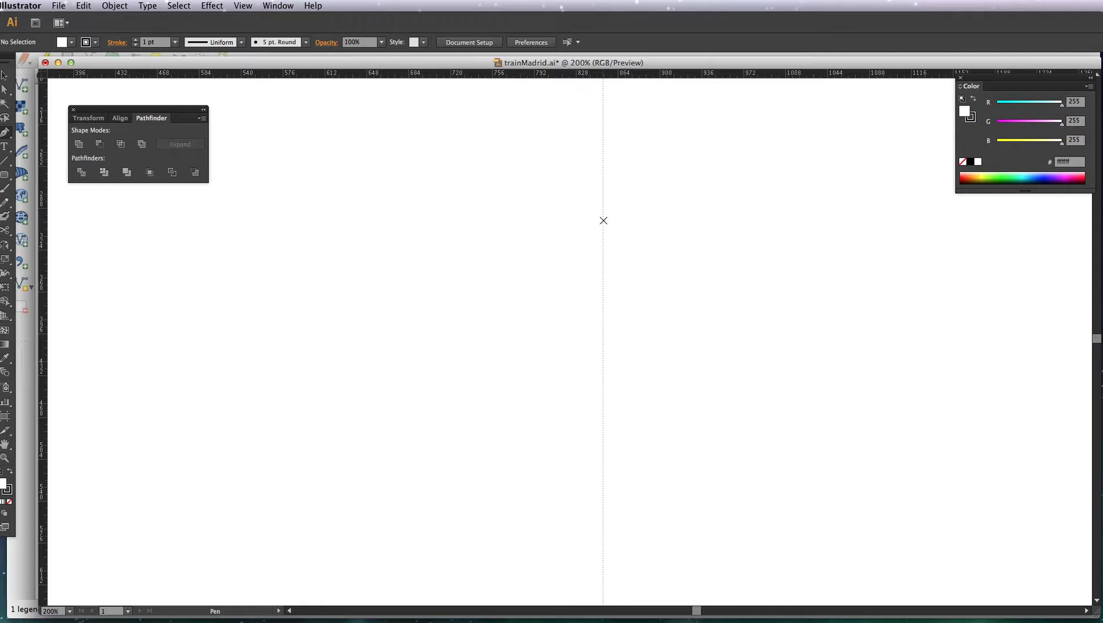
{"action": "left_click_drag", "start_coordinate": [603, 220], "coordinate": [571, 220]}
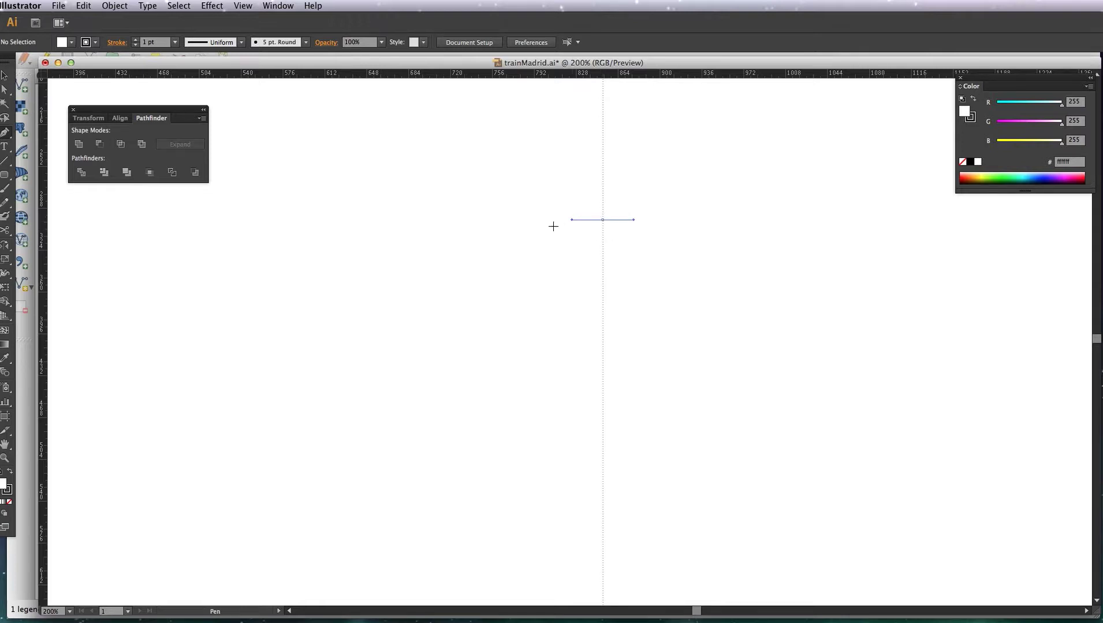
{"action": "left_click_drag", "start_coordinate": [504, 250], "coordinate": [494, 264]}
- Add the slanted side, vertical side and bottom edge back to the guide, then select the half outline
{"action": "left_click", "coordinate": [503, 251]}
{"action": "left_click", "coordinate": [489, 339]}
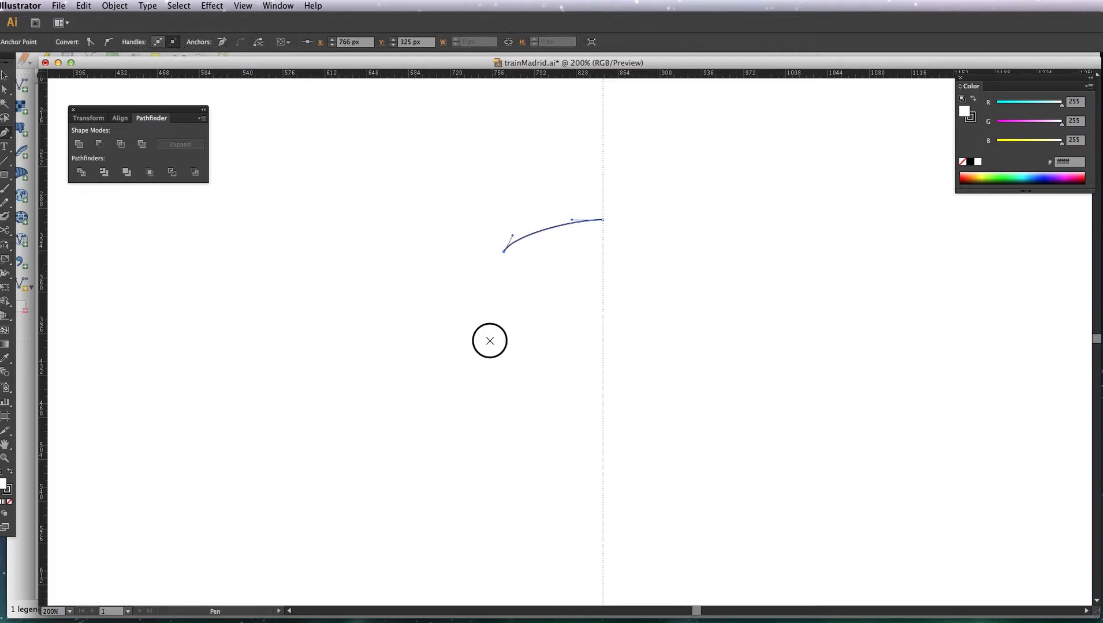
{"action": "left_click", "coordinate": [488, 403]}
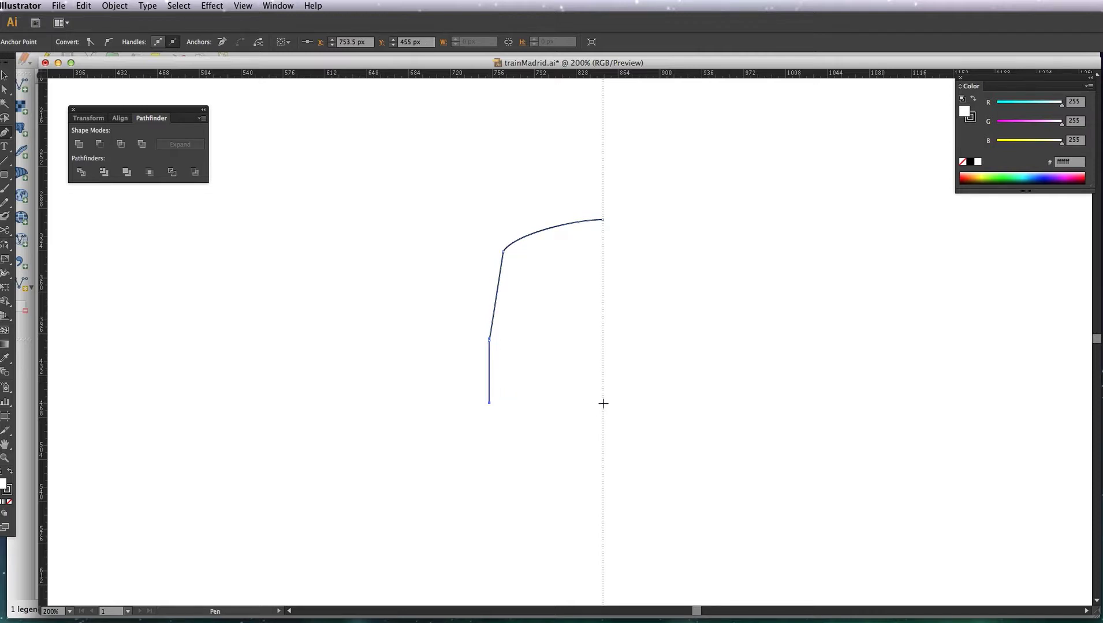
{"action": "left_click", "coordinate": [604, 404]}
{"action": "key", "text": "a"}
{"action": "left_click_drag", "start_coordinate": [615, 377], "coordinate": [596, 398]}
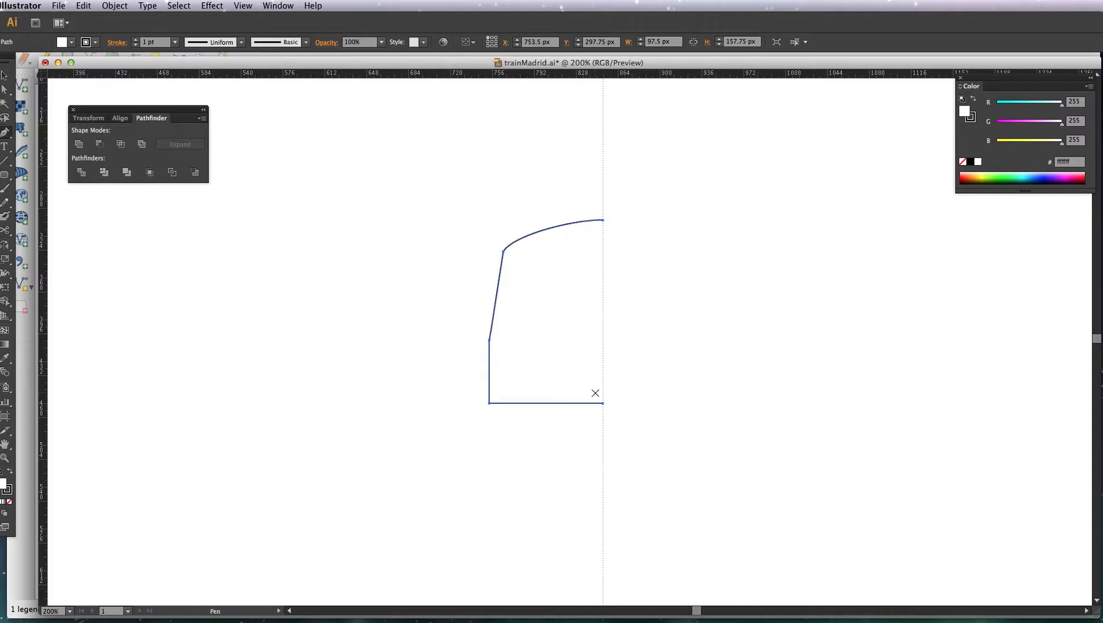
{"action": "key", "text": "o"}
- Reflect a copy of the half outline across the vertical guide and join the top-centre anchors
{"action": "left_click", "coordinate": [602, 286], "text": "alt"}
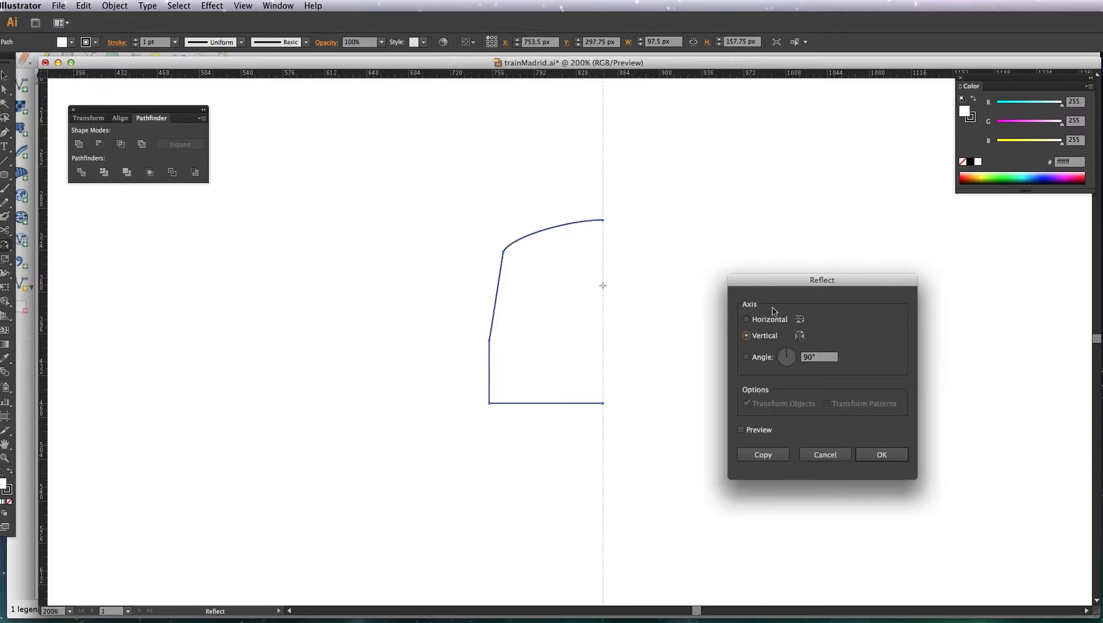
{"action": "left_click", "coordinate": [878, 456]}
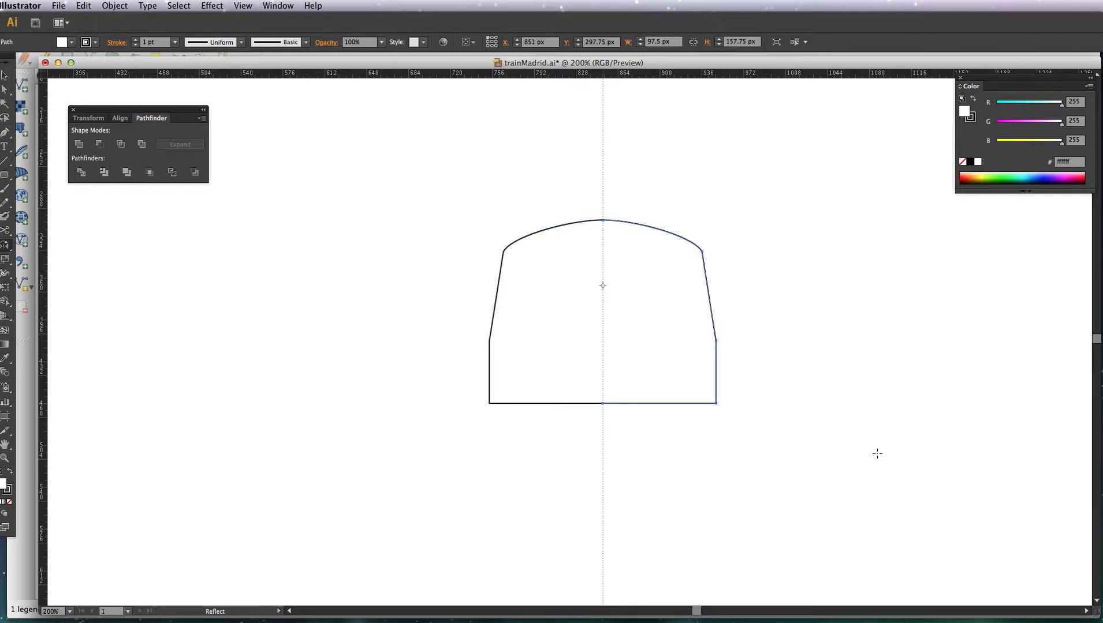
{"action": "key", "text": "a"}
{"action": "left_click", "coordinate": [605, 222]}
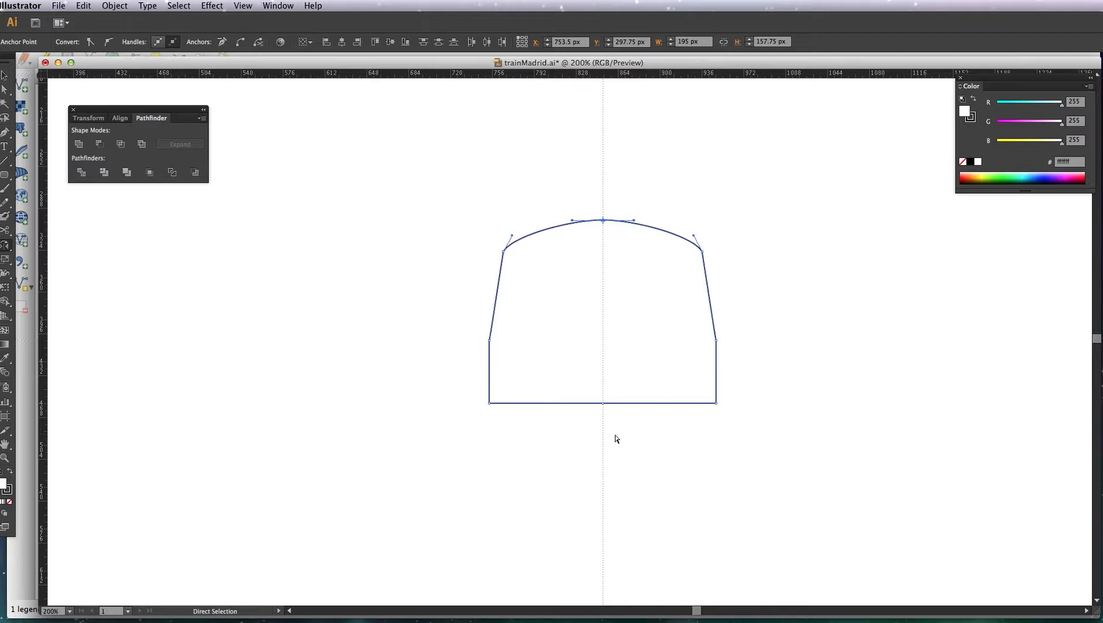
{"action": "key", "text": "super+j"}
- Join the bottom-centre anchors to close the shape and nudge the bottom edge down
{"action": "left_click_drag", "start_coordinate": [618, 393], "coordinate": [589, 430]}
{"action": "key", "text": "super+j"}
{"action": "left_click", "coordinate": [614, 403]}
{"action": "left_click", "coordinate": [424, 460]}
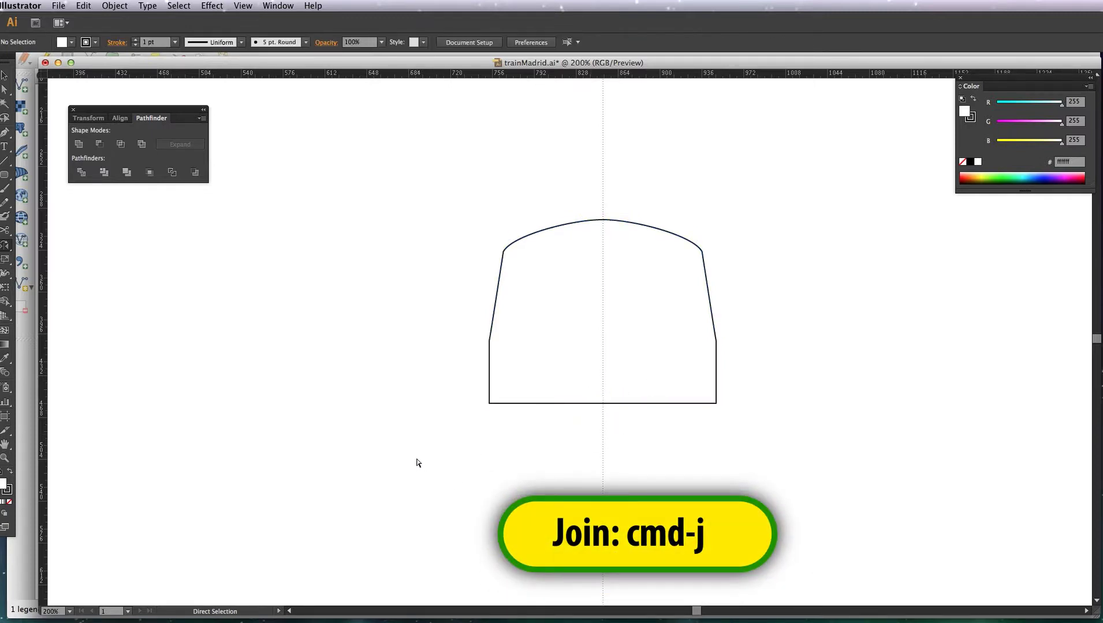
{"action": "left_click_drag", "start_coordinate": [416, 459], "coordinate": [838, 341]}
{"action": "key", "text": "o"}
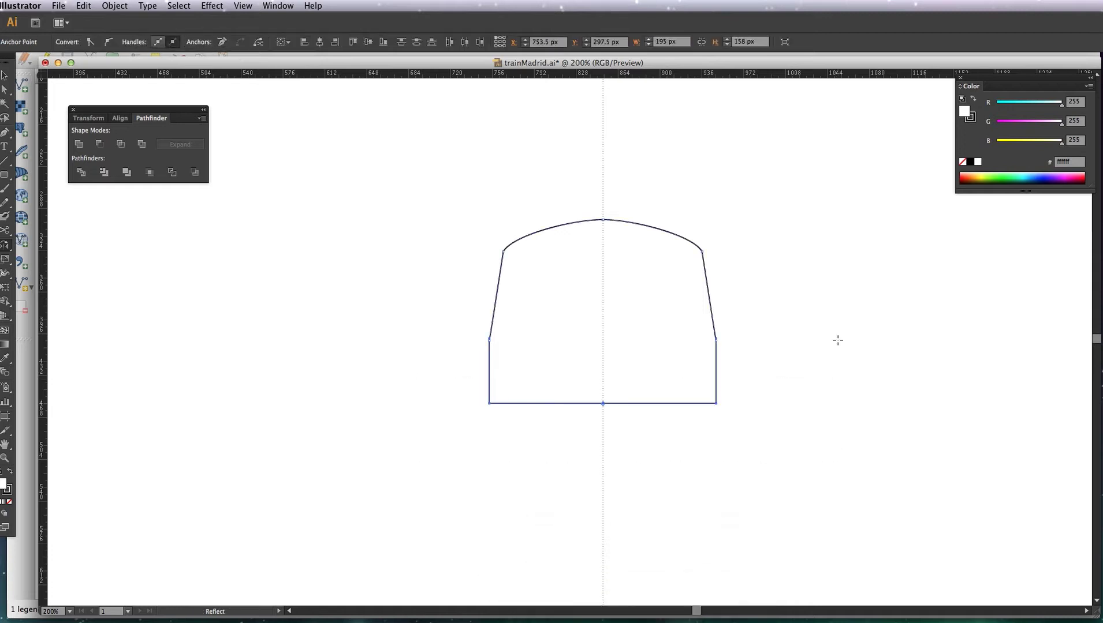
{"action": "key", "text": "Down"}
{"action": "key", "text": "Down"}
{"action": "key", "text": "Down"}
{"action": "key", "text": "Down"}
{"action": "key", "text": "Down"}
{"action": "key", "text": "Down"}
{"action": "key", "text": "Down"}
{"action": "key", "text": "Down"}
{"action": "key", "text": "Down"}
{"action": "key", "text": "Down"}
{"action": "key", "text": "Down"}
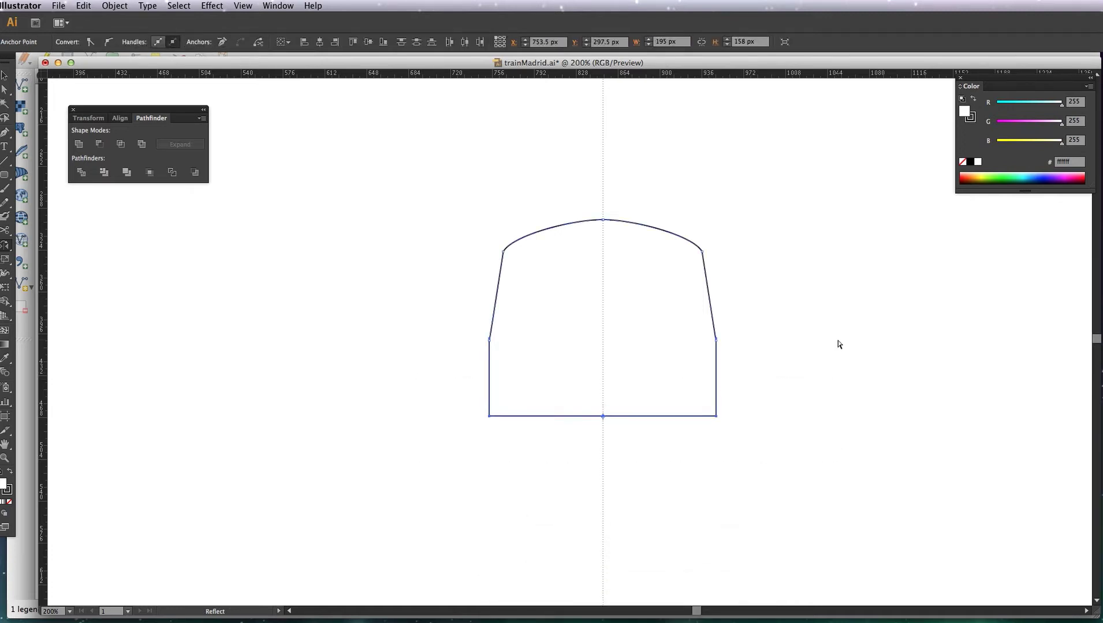
- Draw a rounded-rectangle windscreen inside the train front and move it slightly lower
{"action": "left_click", "coordinate": [800, 273], "text": "super"}
{"action": "left_click_drag", "start_coordinate": [12, 169], "coordinate": [78, 192]}
{"action": "mouse_move", "coordinate": [603, 282]}
{"action": "left_mouse_down"}
{"action": "mouse_move", "coordinate": [627, 307]}
{"action": "mouse_move", "coordinate": [690, 316]}
{"action": "mouse_move", "coordinate": [688, 331]}
{"action": "left_mouse_up"}
{"action": "left_click_drag", "start_coordinate": [633, 292], "coordinate": [632, 318]}
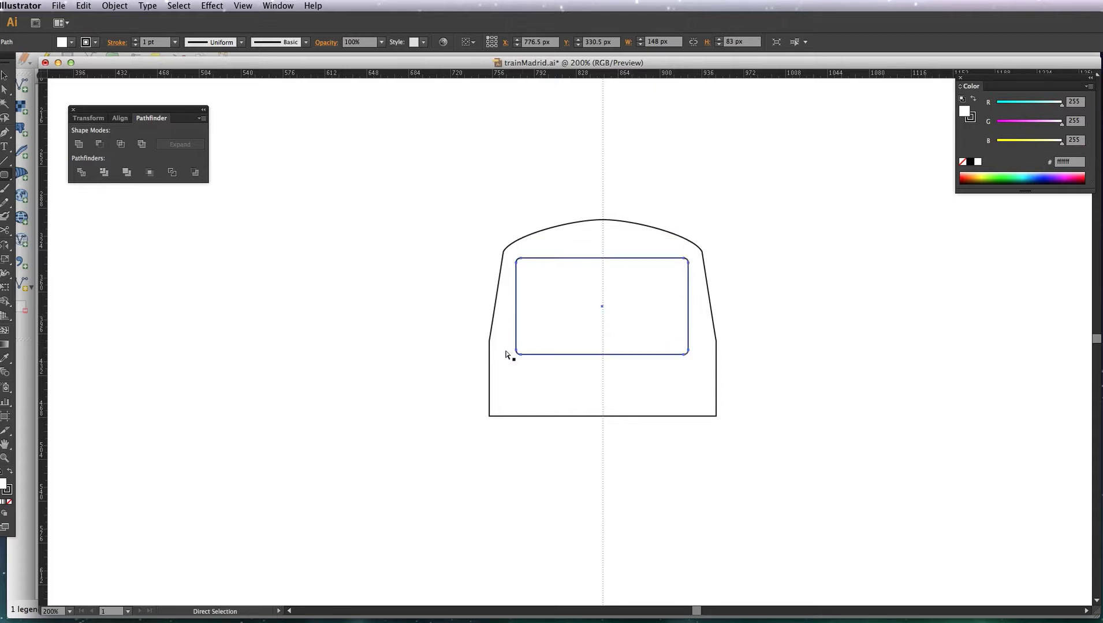
{"action": "left_click_drag", "start_coordinate": [459, 339], "coordinate": [720, 386]}
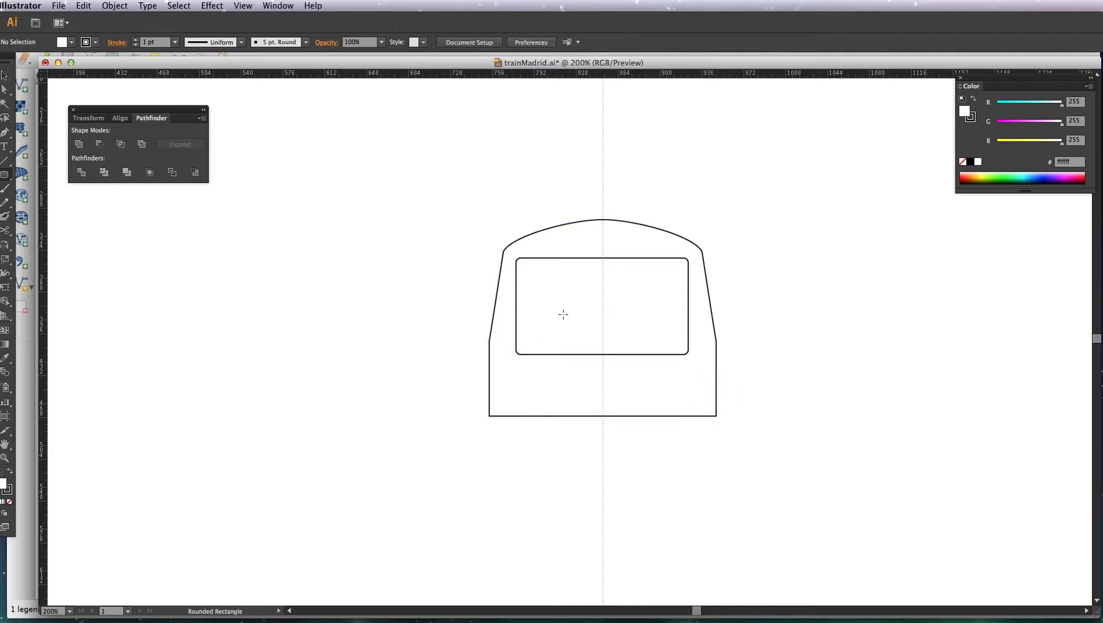
- Scale the windscreen's bottom anchors outward to widen it into a trapezoid
{"action": "key", "text": "a"}
{"action": "left_click", "coordinate": [489, 341]}
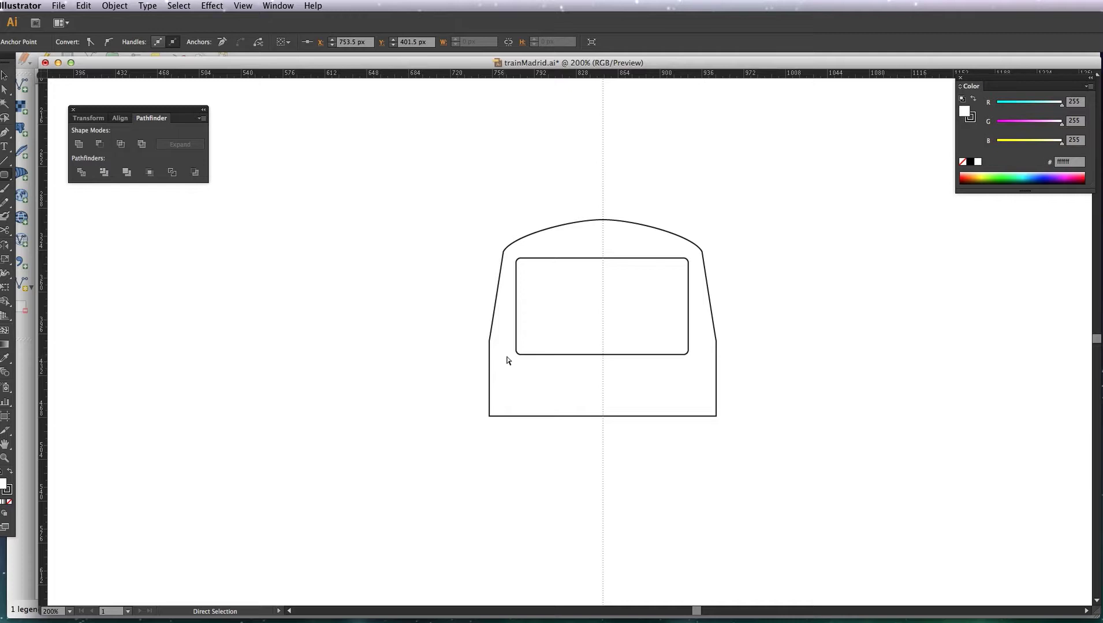
{"action": "left_click_drag", "start_coordinate": [506, 332], "coordinate": [756, 387]}
{"action": "key", "text": "s"}
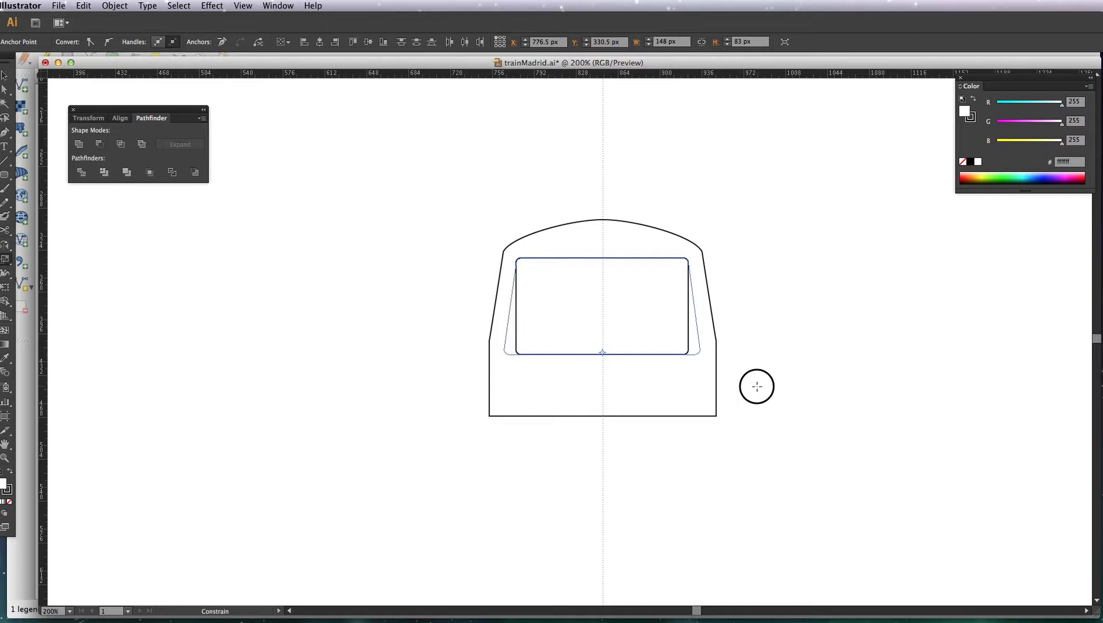
{"action": "left_click_drag", "start_coordinate": [756, 387], "coordinate": [758, 383]}
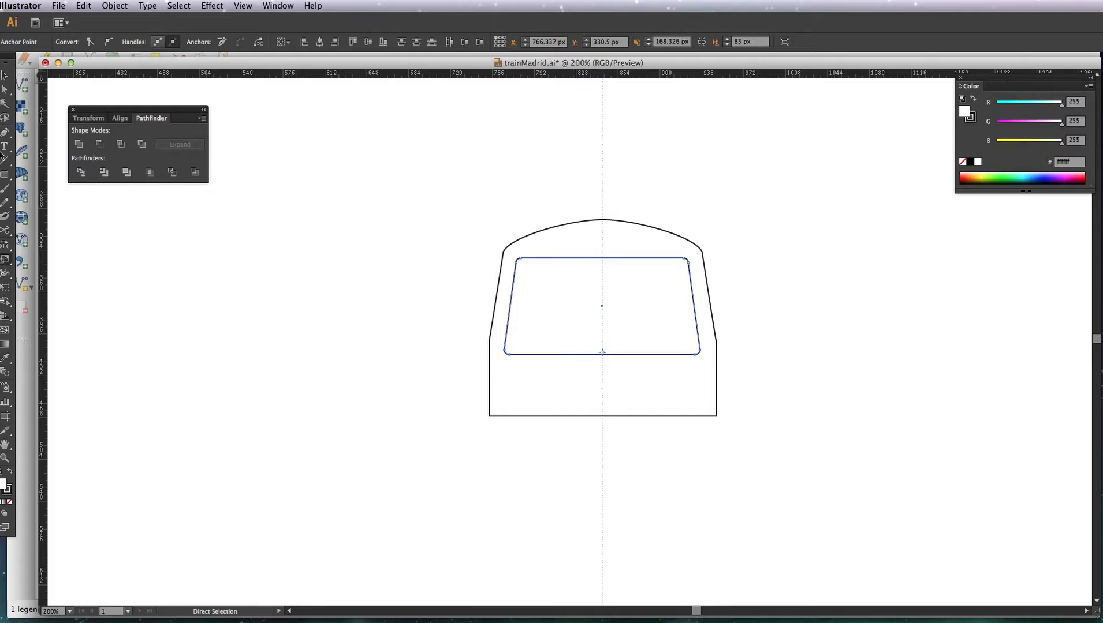
{"action": "left_click", "coordinate": [7, 164]}
- Draw a vertical divider on the centre line and split the windscreen into two halves
{"action": "key", "text": "p"}
{"action": "left_click", "coordinate": [602, 247]}
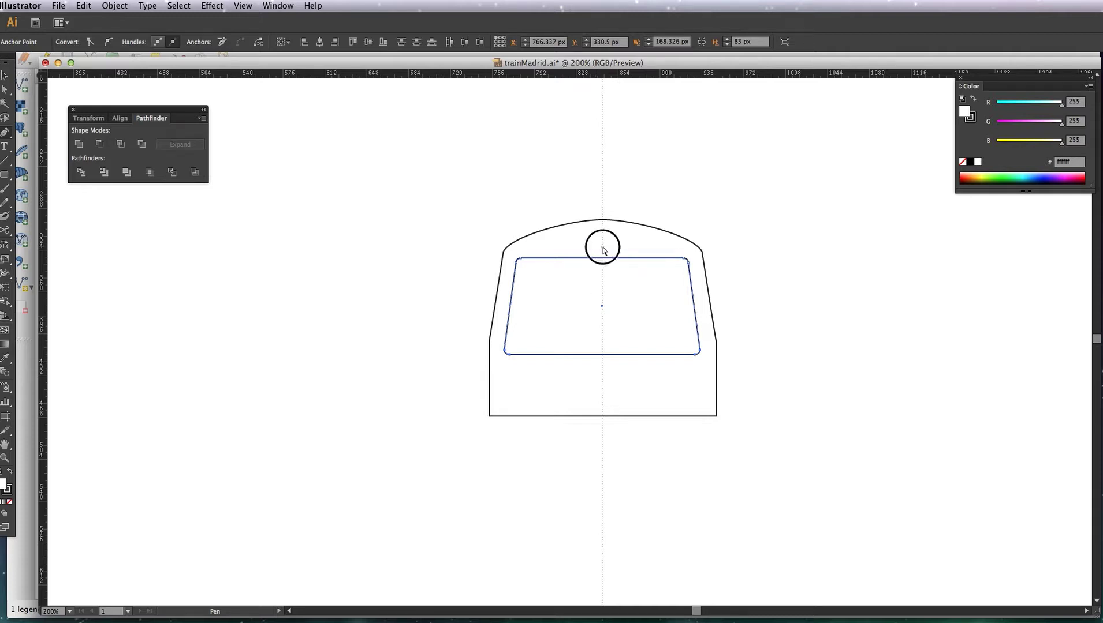
{"action": "left_click", "coordinate": [603, 366]}
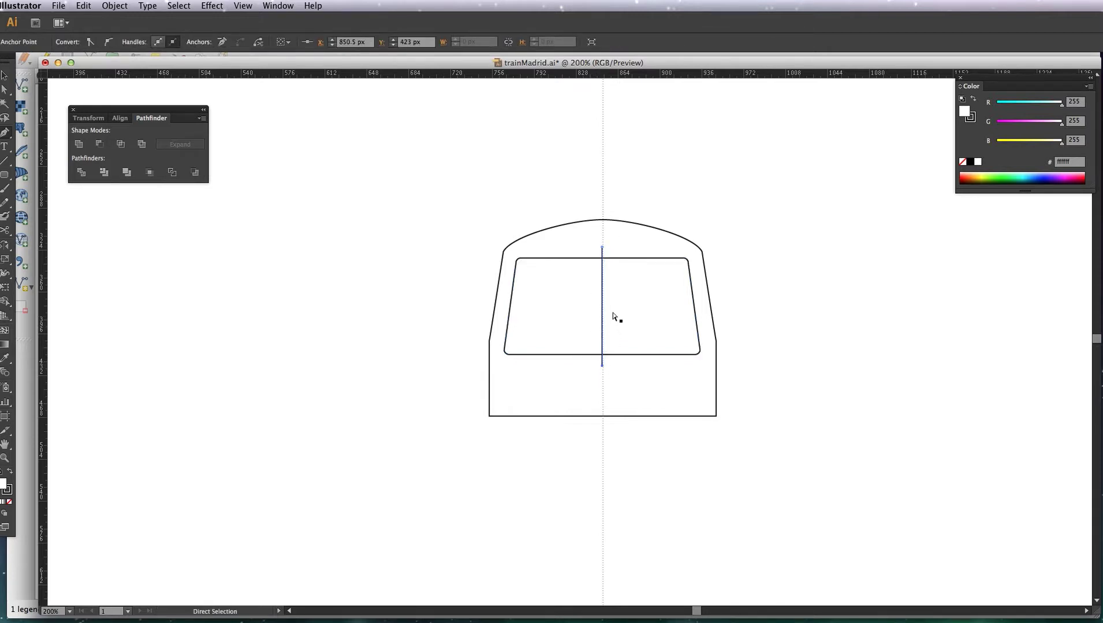
{"action": "left_click", "coordinate": [604, 270], "text": "ctrl+shift"}
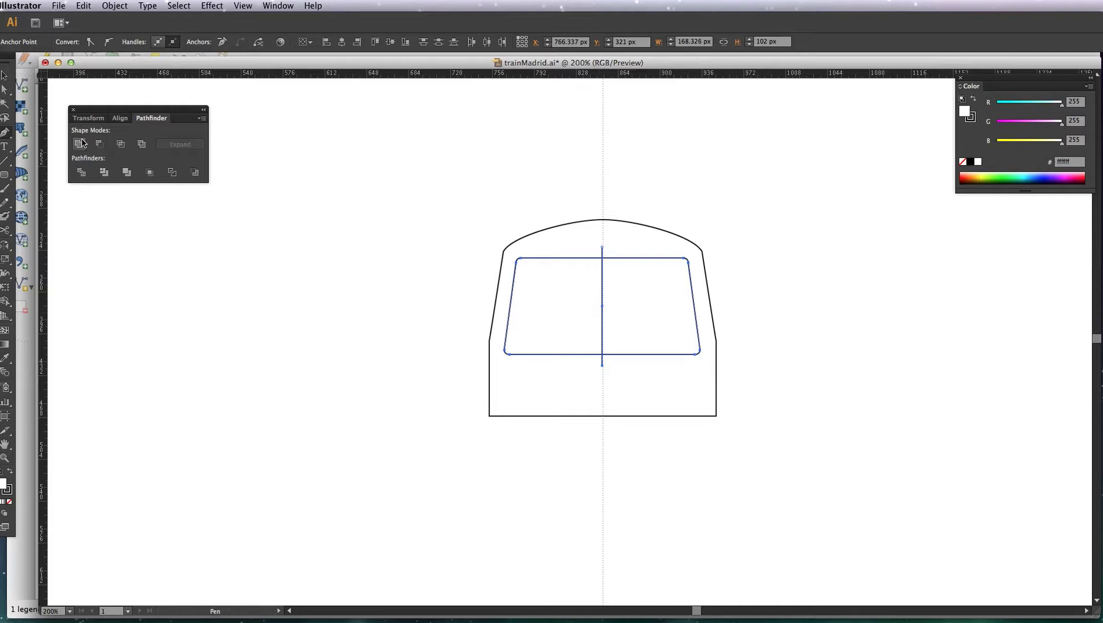
{"action": "left_click", "coordinate": [81, 172]}
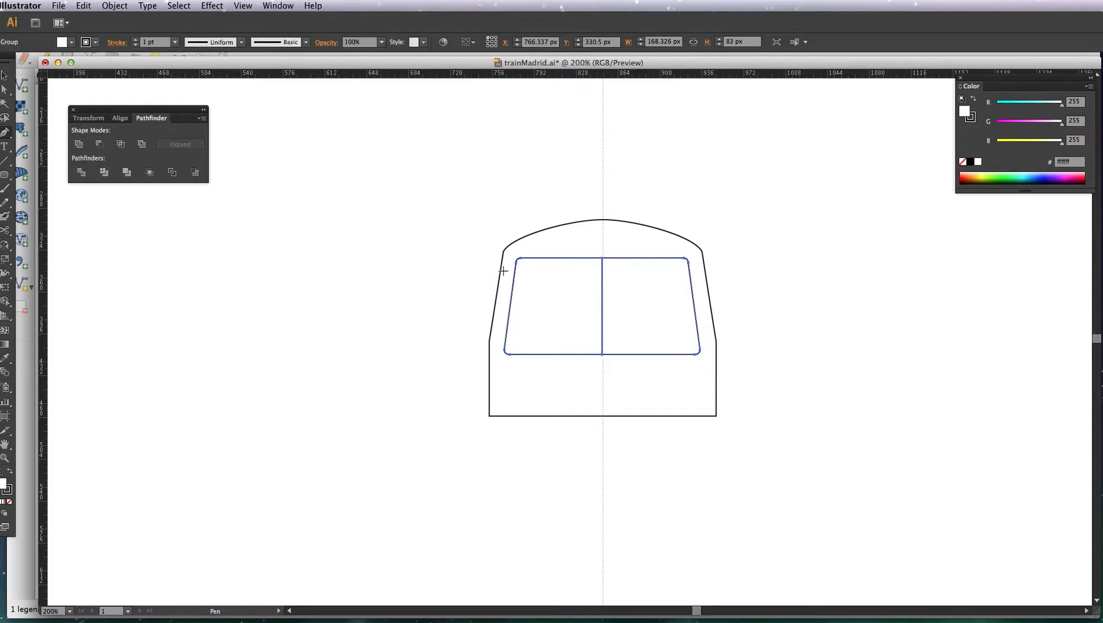
- Nudge the inner edges of the left and right windows apart to leave a central gap
{"action": "key", "text": "a"}
{"action": "key", "text": "ctrl+shift+a"}
{"action": "left_click", "coordinate": [630, 297]}
{"action": "key", "text": "shift+Right"}
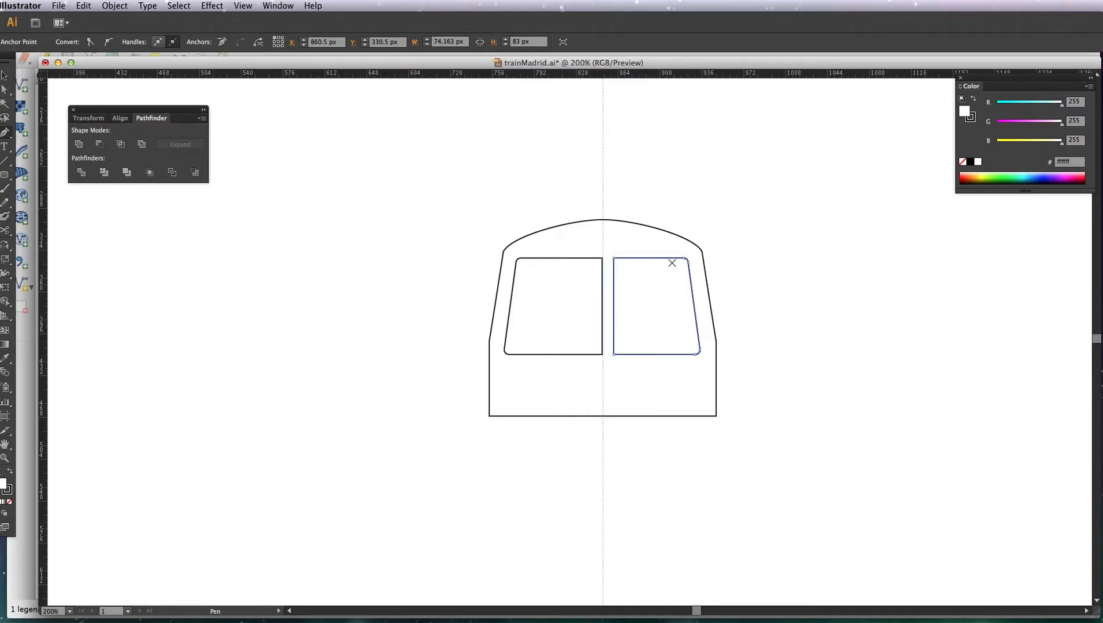
{"action": "key", "text": "Left"}
{"action": "key", "text": "Left"}
{"action": "key", "text": "Left"}
{"action": "key", "text": "Left"}
{"action": "key", "text": "Left"}
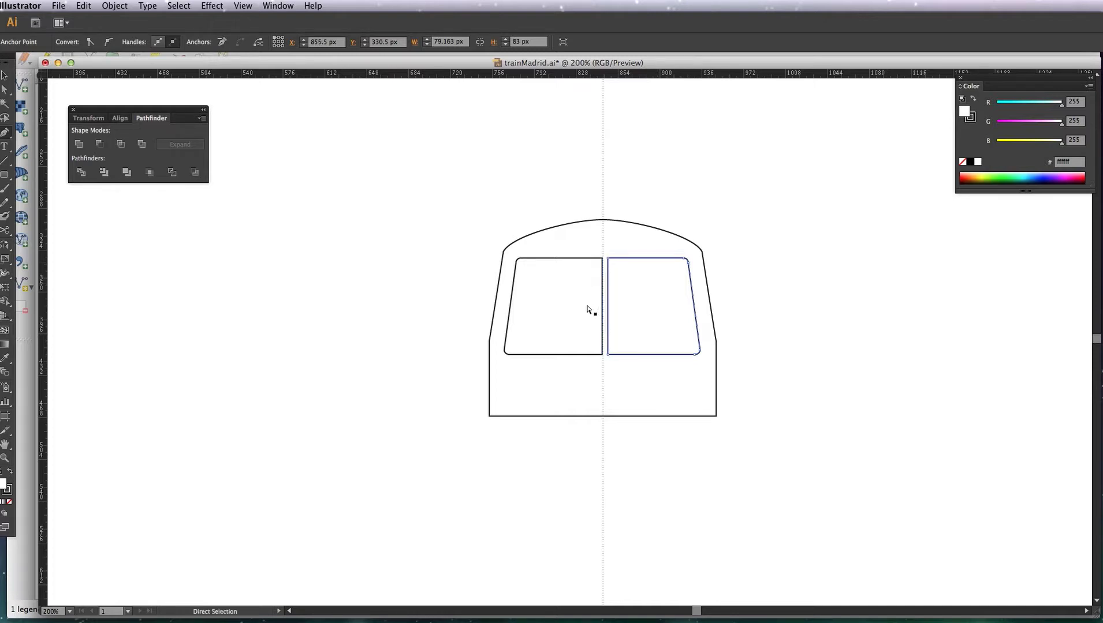
{"action": "left_click", "coordinate": [602, 308]}
{"action": "key", "text": "p"}
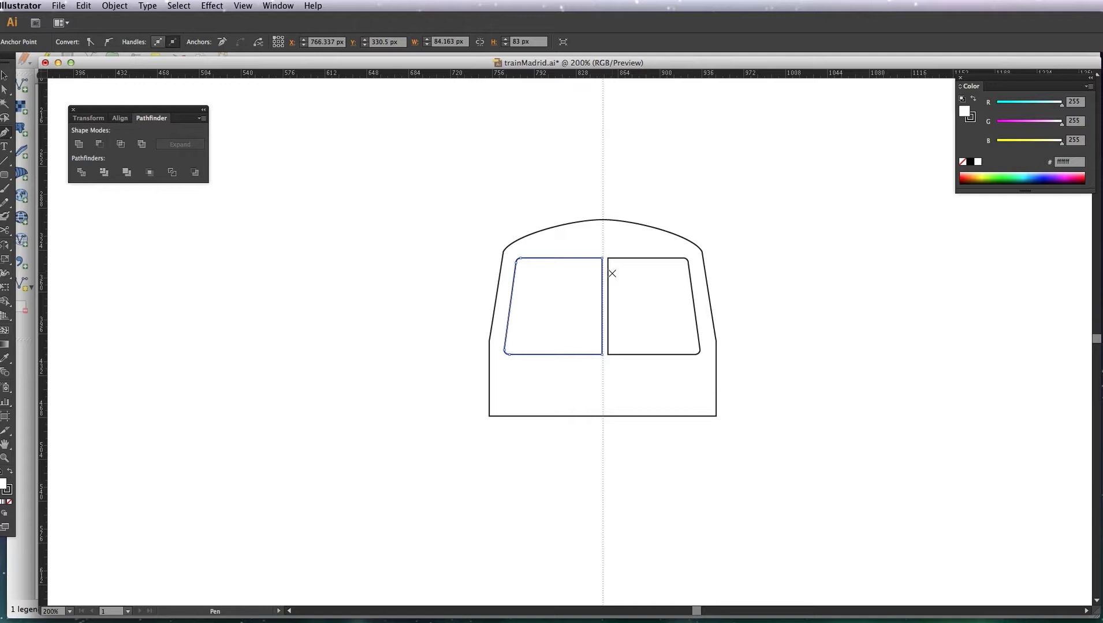
{"action": "key", "text": "Left"}
{"action": "key", "text": "Left"}
{"action": "key", "text": "Left"}
{"action": "key", "text": "Left"}
{"action": "key", "text": "Left"}
{"action": "key", "text": "a"}
{"action": "left_click", "coordinate": [823, 321]}
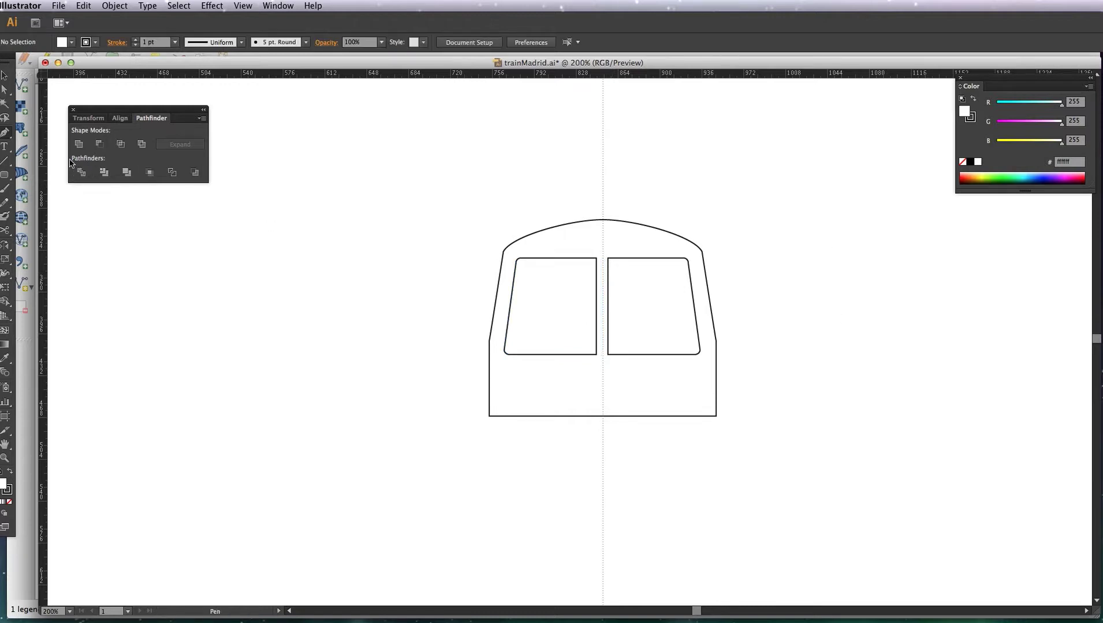
- Draw a round headlight circle at the train front's lower-left corner
{"action": "key", "text": "a"}
{"action": "left_click_drag", "start_coordinate": [7, 176], "coordinate": [66, 191]}
{"action": "key", "text": "l"}
{"action": "left_click_drag", "start_coordinate": [515, 392], "coordinate": [689, 413]}
{"action": "left_click", "coordinate": [816, 445]}
- Pan the view up and draw a thin upright bar below the train
{"action": "key", "text": "space"}
{"action": "left_click_drag", "start_coordinate": [687, 450], "coordinate": [683, 400]}
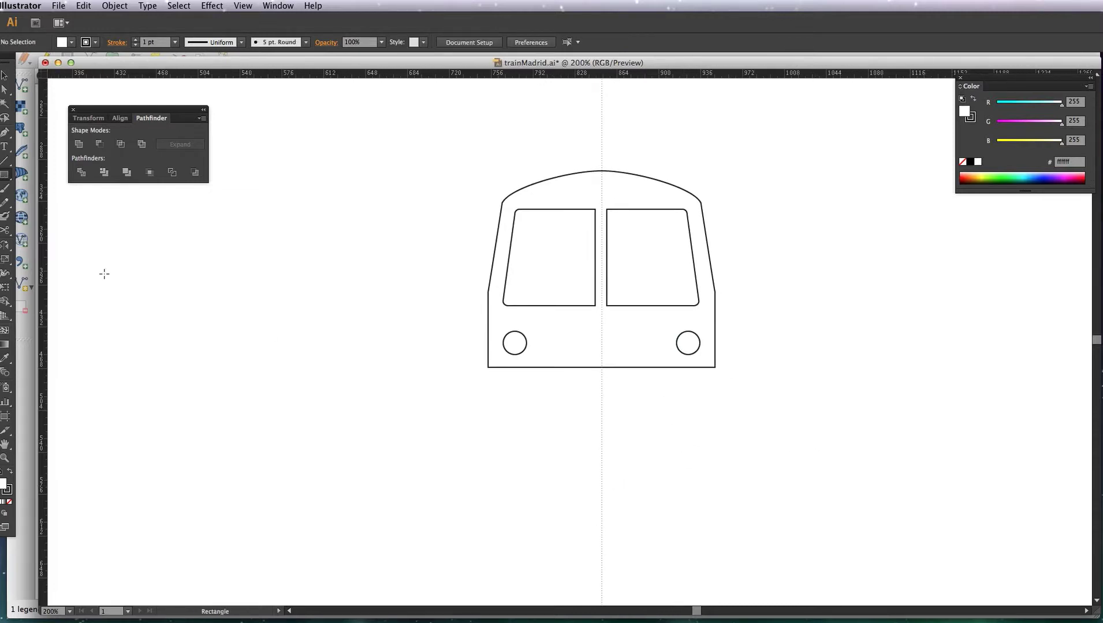
{"action": "left_click_drag", "start_coordinate": [451, 411], "coordinate": [557, 510]}
- Rotate a copy of the bar 90° into a crossbar and scale it to fit between the uprights
{"action": "key", "text": "a"}
{"action": "key", "text": "r"}
{"action": "left_click_drag", "start_coordinate": [622, 398], "coordinate": [474, 392]}
{"action": "mouse_move", "coordinate": [512, 470]}
{"action": "left_mouse_down"}
{"action": "mouse_move", "coordinate": [477, 470]}
{"action": "mouse_move", "coordinate": [503, 474]}
{"action": "left_mouse_up"}
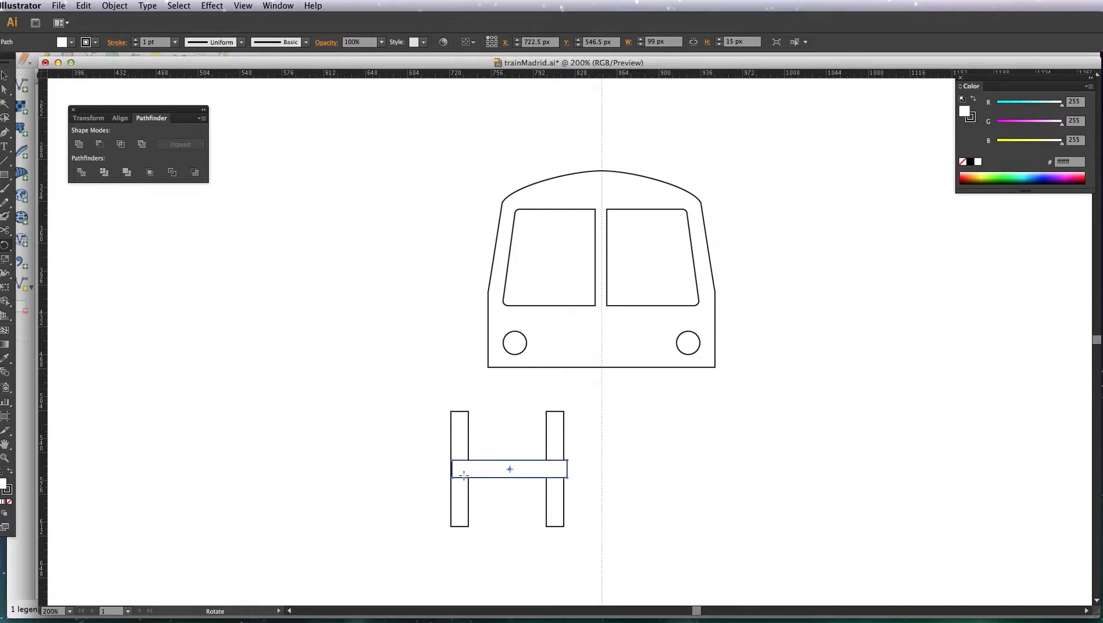
{"action": "key", "text": "s"}
{"action": "left_click_drag", "start_coordinate": [617, 464], "coordinate": [605, 456]}
- Unite the two uprights and crossbar into one H shape with Pathfinder
{"action": "left_click_drag", "start_coordinate": [417, 436], "coordinate": [582, 496]}
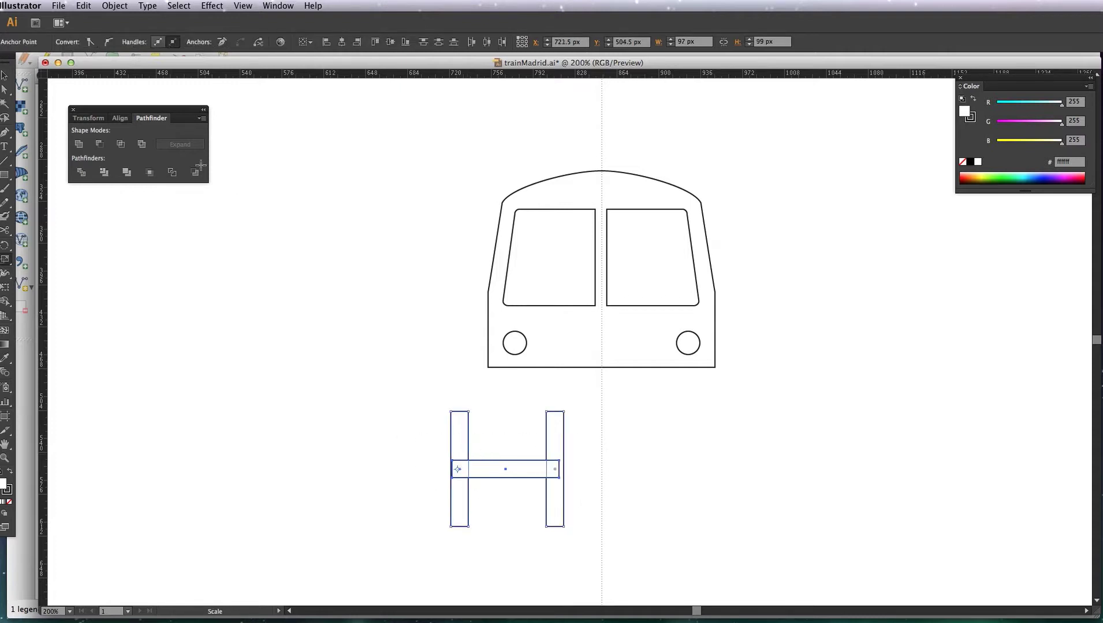
{"action": "left_click", "coordinate": [79, 144]}
{"action": "left_click_drag", "start_coordinate": [426, 451], "coordinate": [643, 473]}
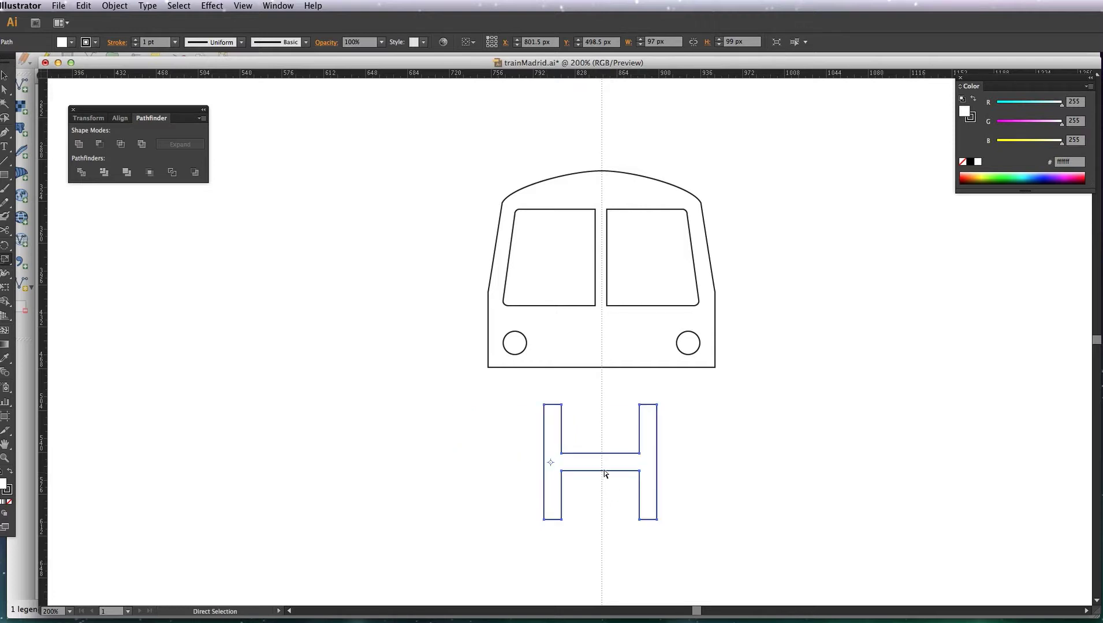
{"action": "key", "text": "s"}
- Taper the H's top with Free Transform perspective into converging rails and place them under the train
{"action": "left_click", "coordinate": [6, 289]}
{"action": "left_click_drag", "start_coordinate": [658, 405], "coordinate": [679, 429]}
{"action": "left_click_drag", "start_coordinate": [635, 469], "coordinate": [653, 417]}
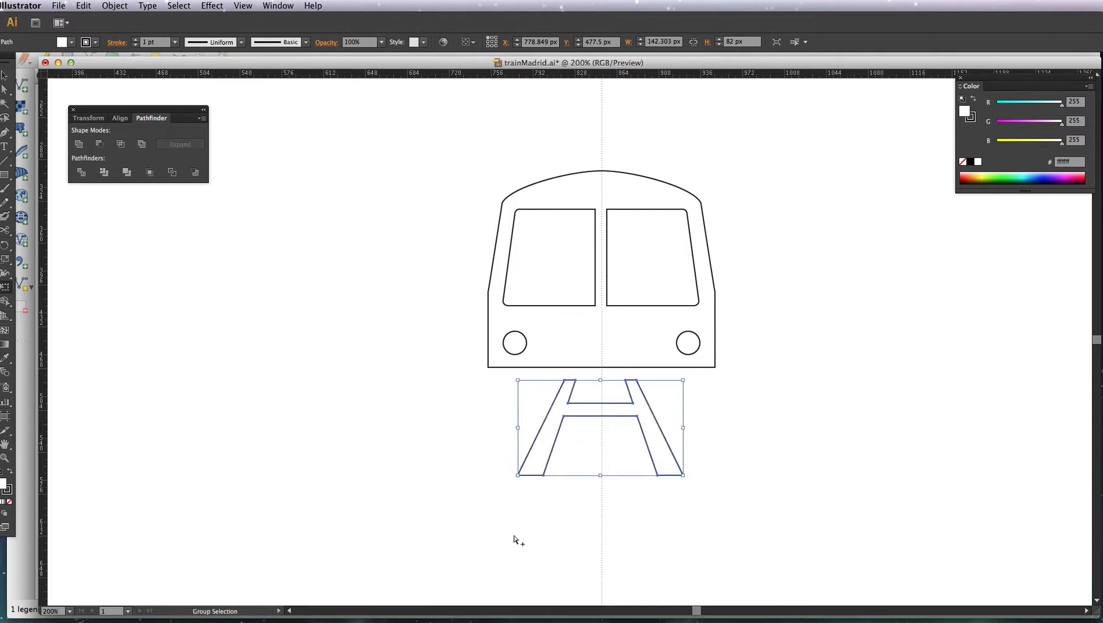
{"action": "left_click_drag", "start_coordinate": [519, 530], "coordinate": [687, 359]}
{"action": "left_click_drag", "start_coordinate": [521, 509], "coordinate": [643, 362]}
- Give the train and rails a black fill with no stroke
{"action": "left_click", "coordinate": [639, 363], "text": "shift"}
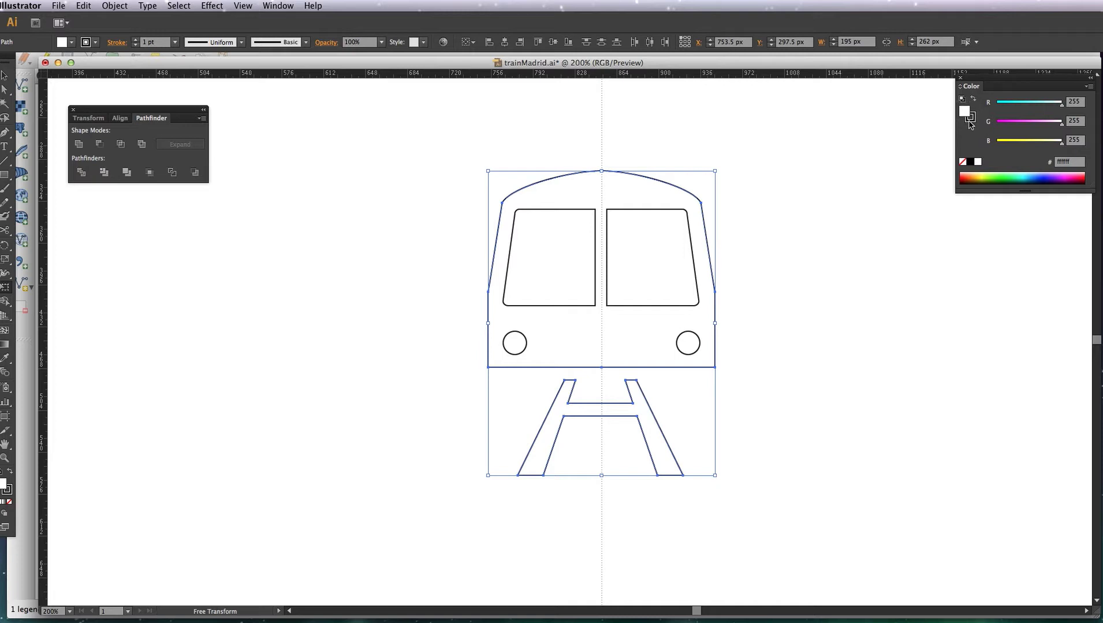
{"action": "left_click", "coordinate": [970, 161]}
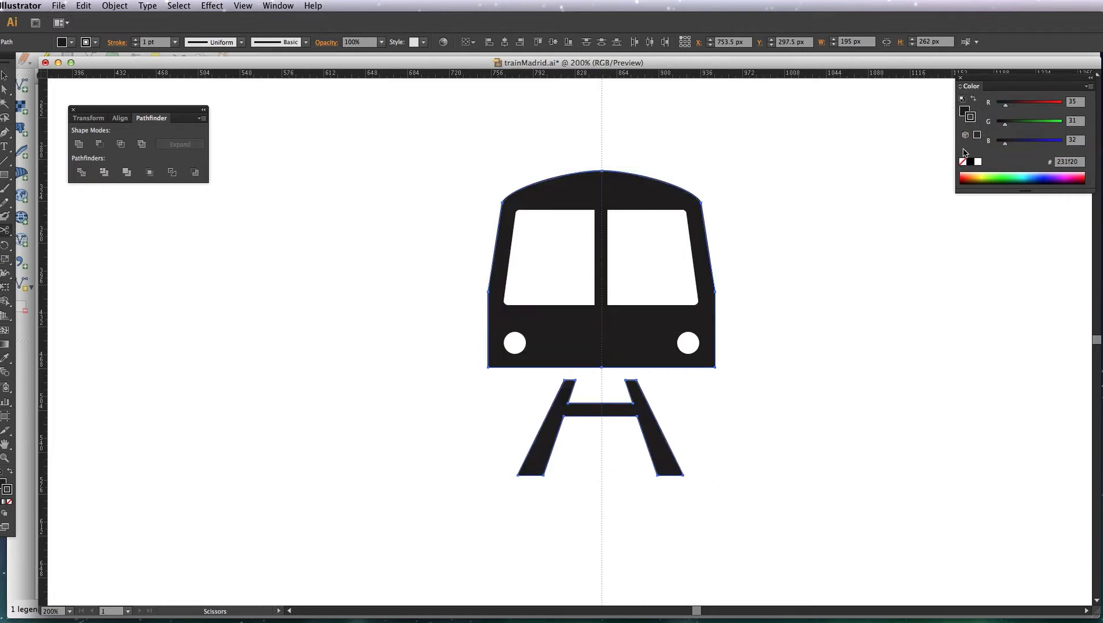
{"action": "left_click", "coordinate": [962, 161]}
{"action": "key", "text": "a"}
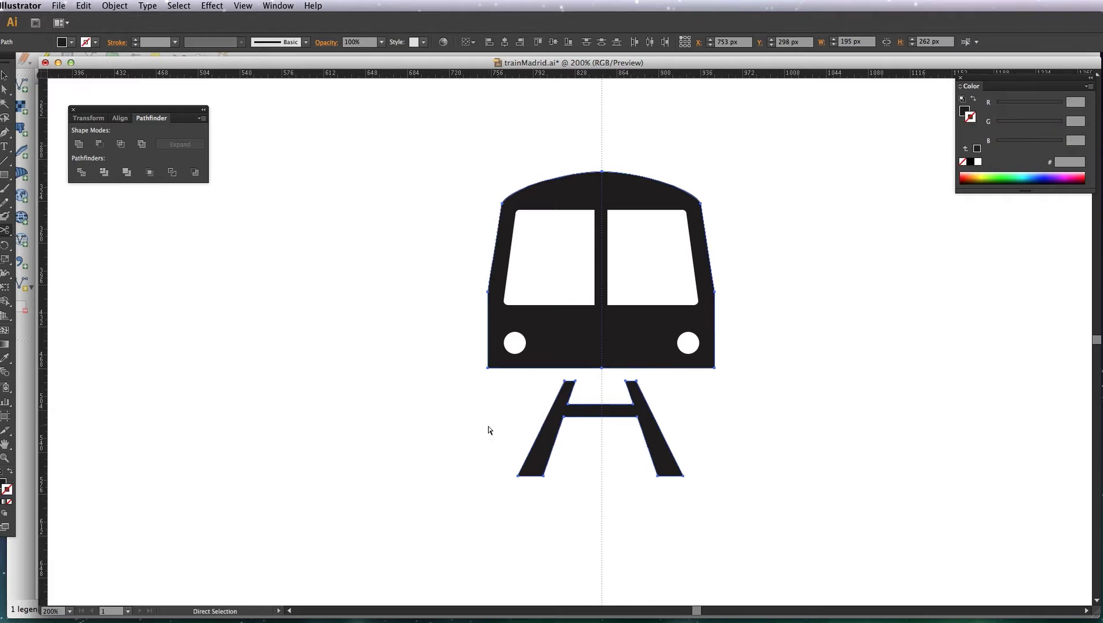
{"action": "left_click", "coordinate": [513, 427]}
- Draw a large circle centred on the train with the Ellipse tool
{"action": "key", "text": "c"}
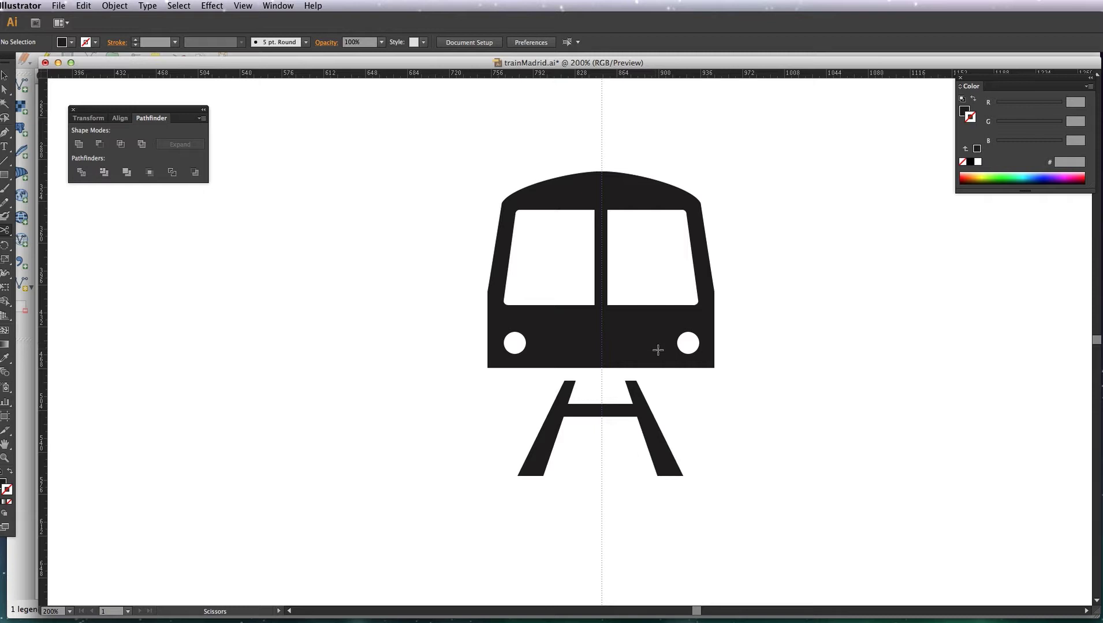
{"action": "key", "text": "l"}
{"action": "left_click_drag", "start_coordinate": [602, 314], "coordinate": [799, 425]}
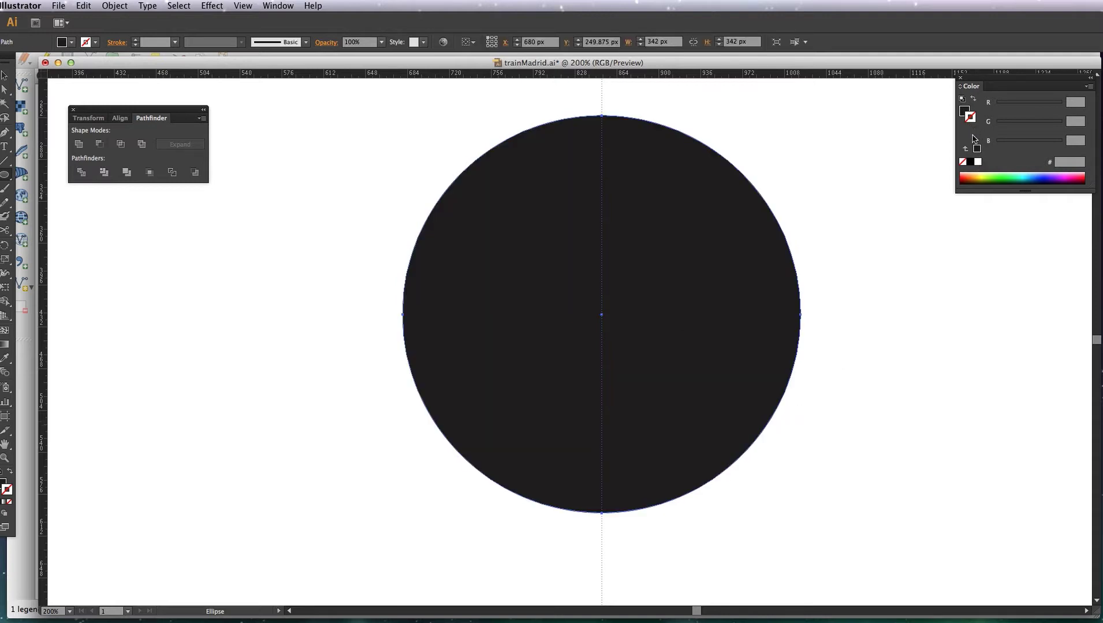
- Give the circle a white fill and dark outline, and send it behind the train
{"action": "left_click", "coordinate": [977, 149]}
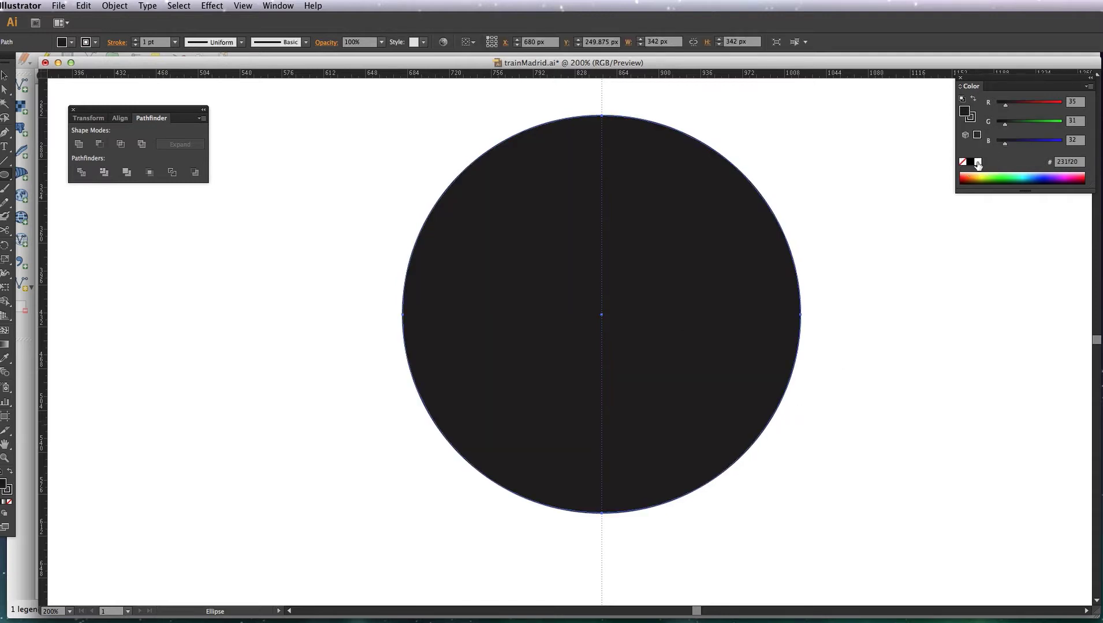
{"action": "left_click", "coordinate": [977, 163]}
{"action": "key", "text": "shift+super+bracketleft"}
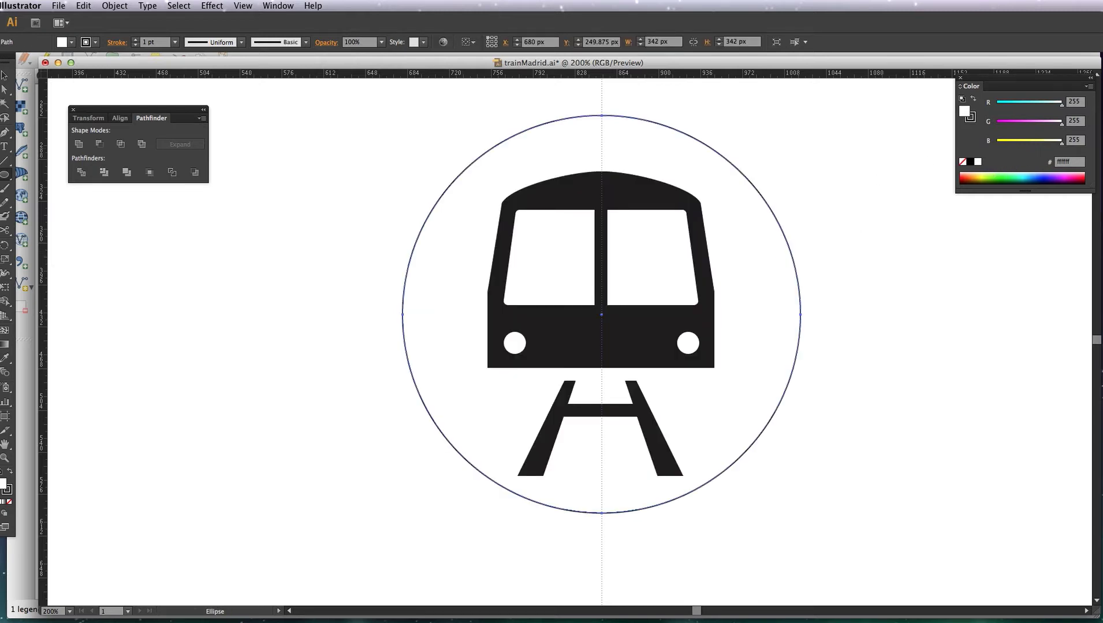
- Thicken the circle's outline to 7 pt, nudge it down to centre the train, and zoom out
{"action": "key", "text": "x"}
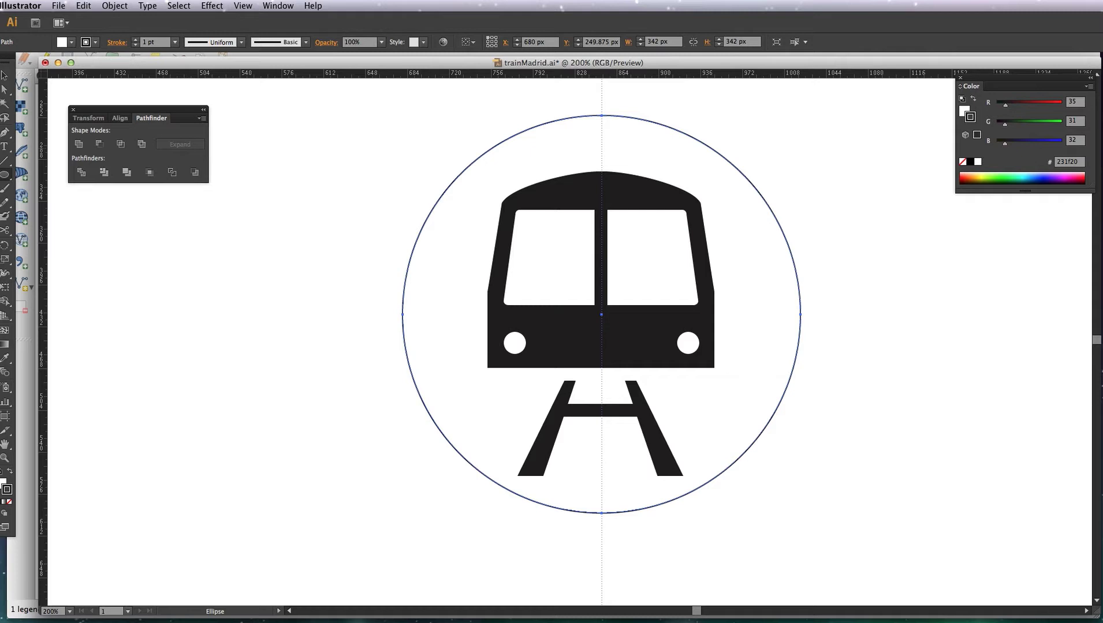
{"action": "key", "text": "Up"}
{"action": "key", "text": "Up"}
{"action": "key", "text": "Up"}
{"action": "key", "text": "Up"}
{"action": "key", "text": "Up"}
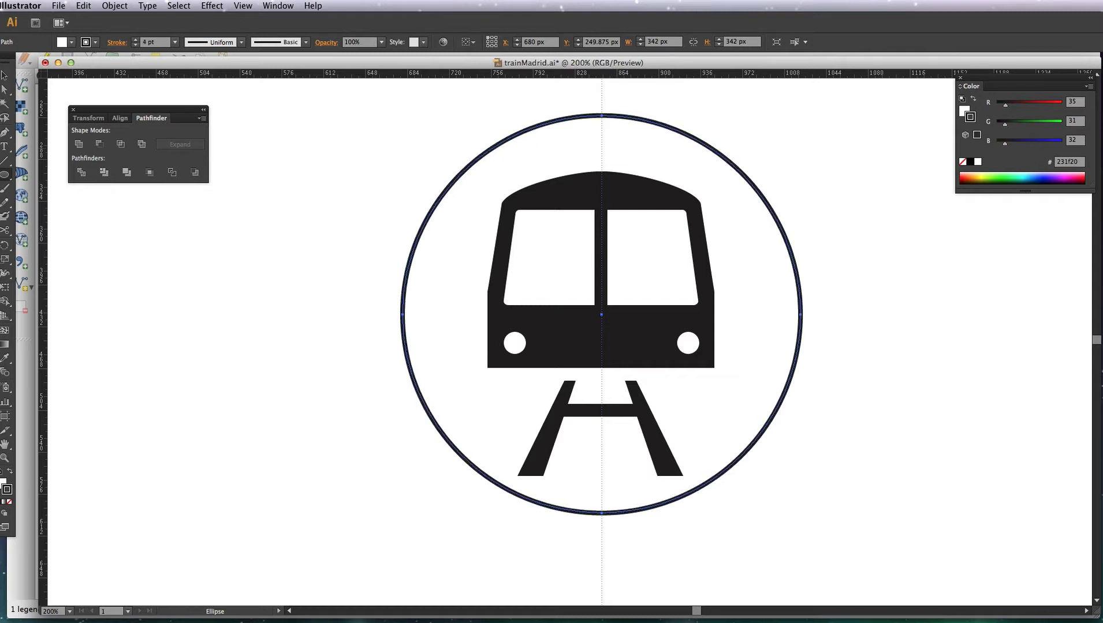
{"action": "key", "text": "Up"}
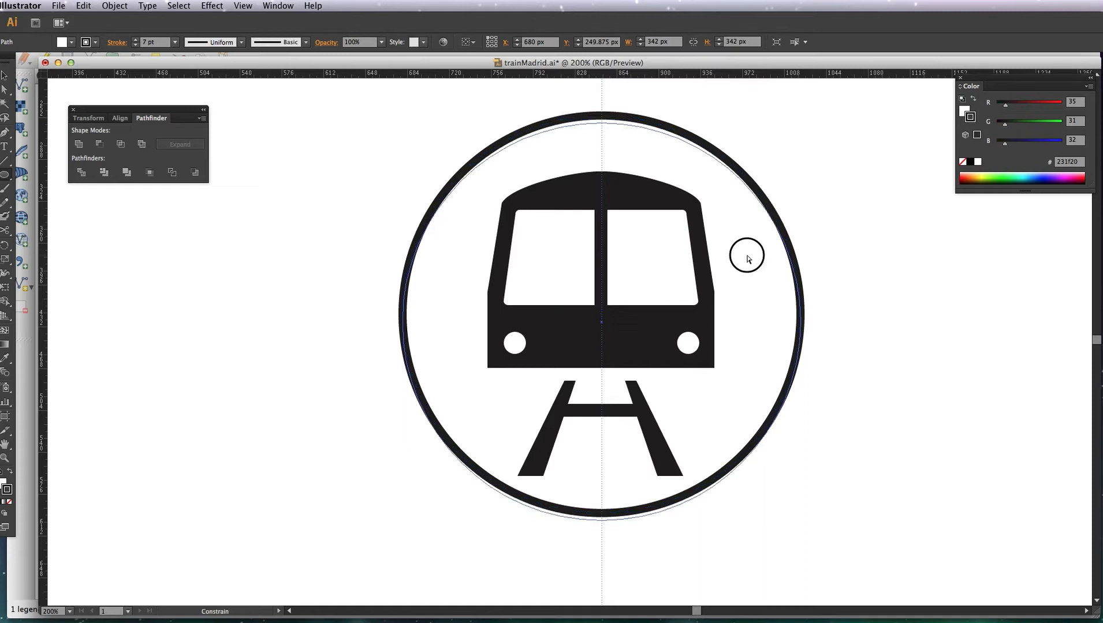
{"action": "key", "text": "Down"}
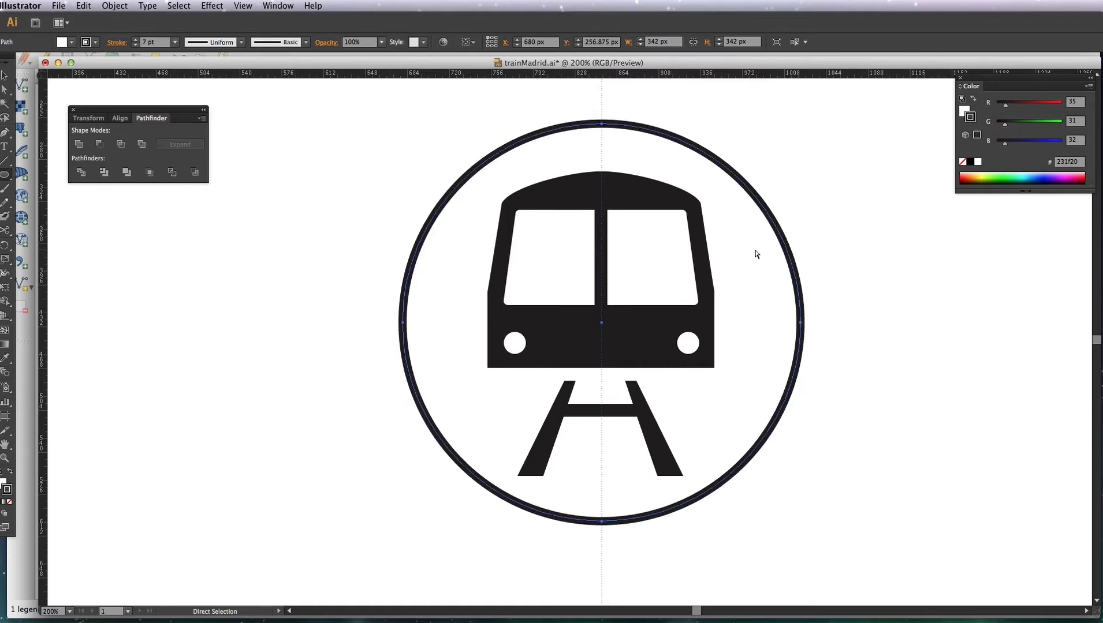
{"action": "key", "text": "super+minus"}
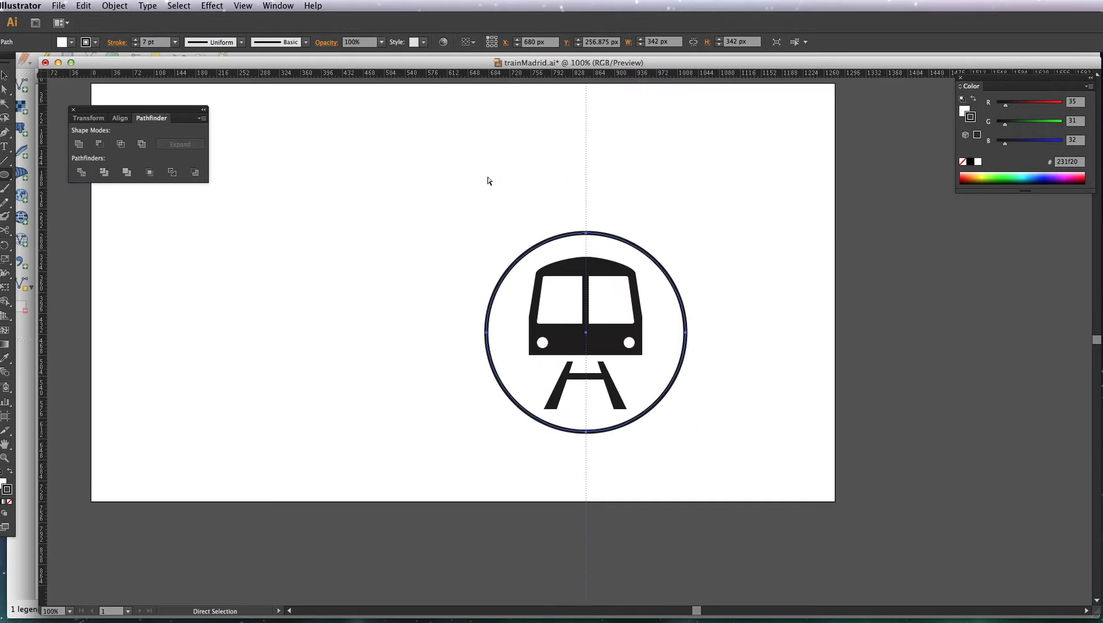
- Select the circle and train together and fit the artboard to them, giving 349 × 349 px
{"action": "left_click_drag", "start_coordinate": [425, 191], "coordinate": [735, 441]}
{"action": "left_click_drag", "start_coordinate": [435, 199], "coordinate": [716, 452]}
{"action": "key", "text": "l"}
{"action": "left_click", "coordinate": [115, 6]}
{"action": "mouse_move", "coordinate": [186, 350]}
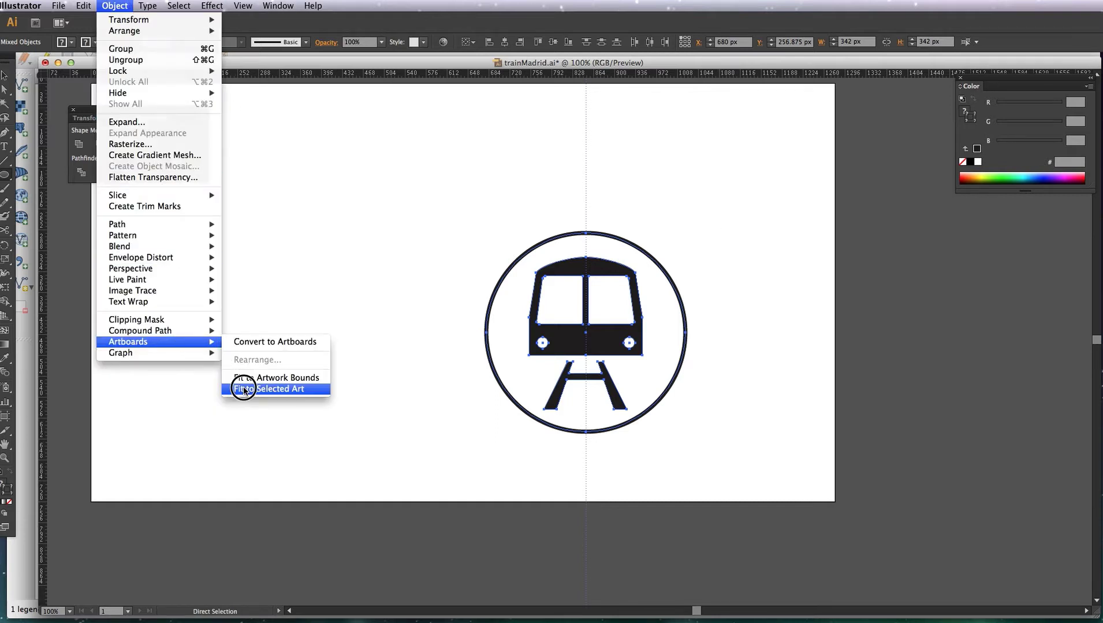
{"action": "left_click", "coordinate": [243, 386]}
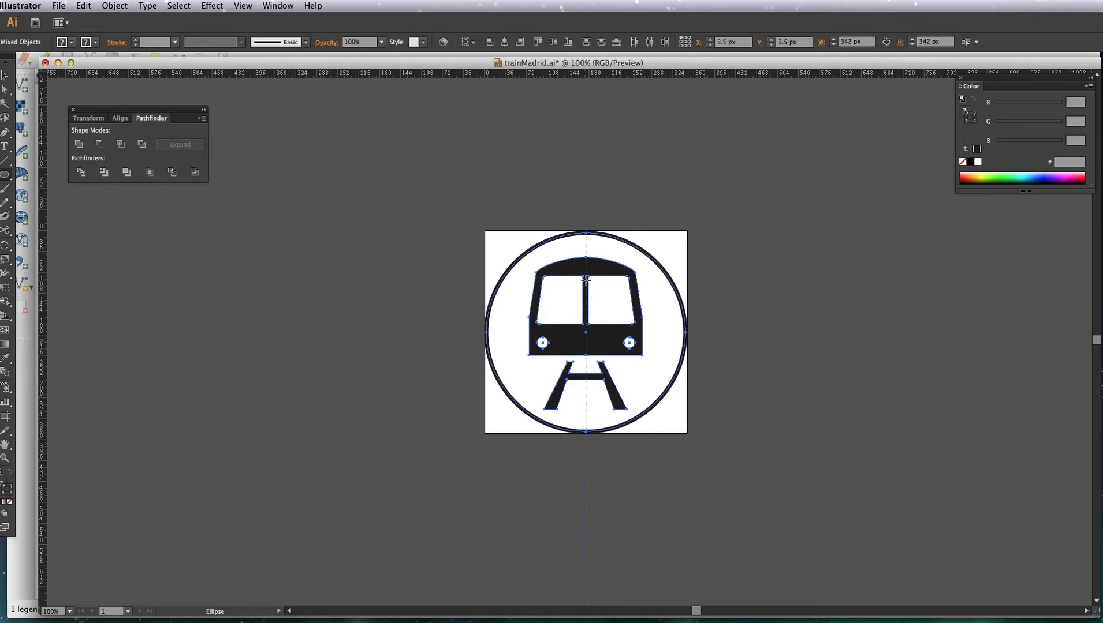
{"action": "key", "text": "shift+o"}
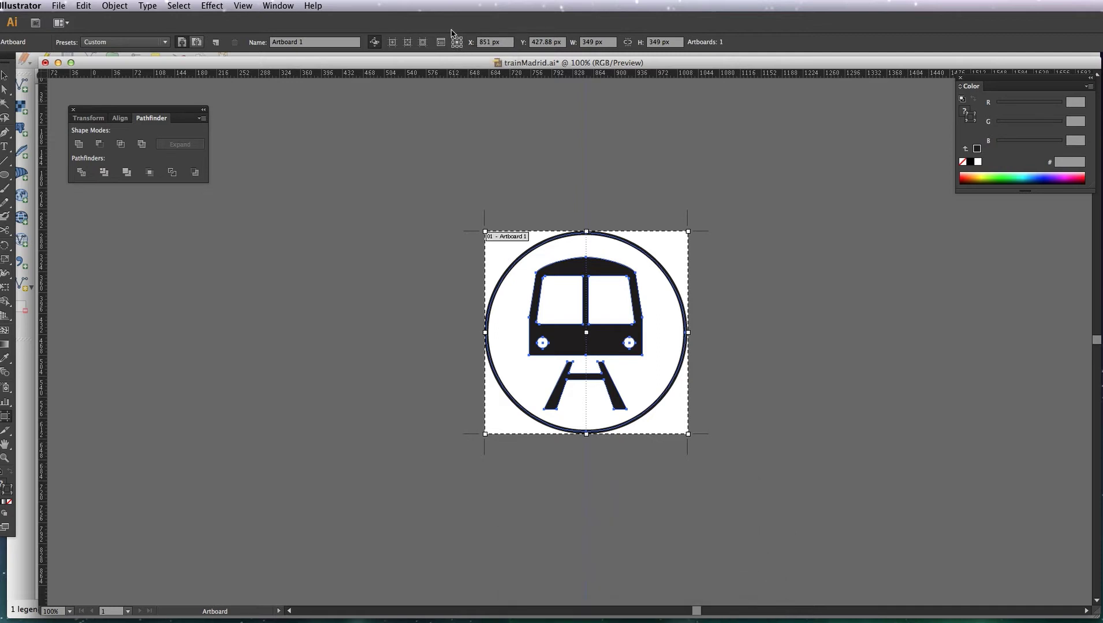
- Enter 355 px for both the artboard width and height
{"action": "left_click", "coordinate": [591, 43]}
{"action": "type", "text": "3"}
{"action": "key", "text": "Tab"}
{"action": "type", "text": "3"}
{"action": "key", "text": "Return"}
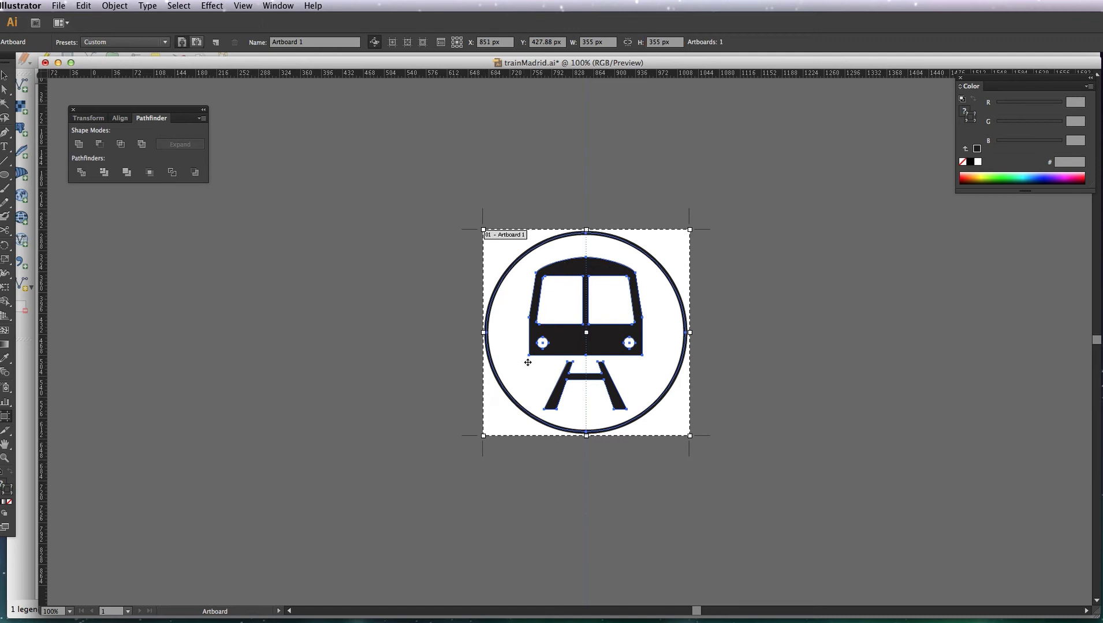
{"action": "key", "text": "super+shift+s"}
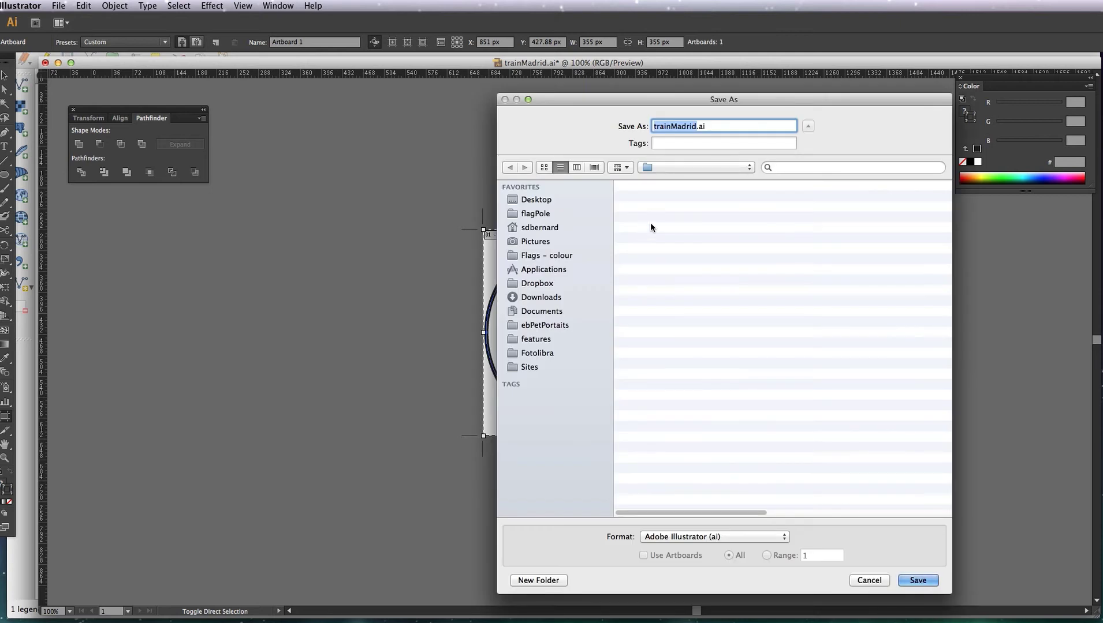
- Save the icon in SVG format as trainMadrid.svg in QGIS-world-master/icons, accepting default SVG options
{"action": "left_click", "coordinate": [701, 541]}
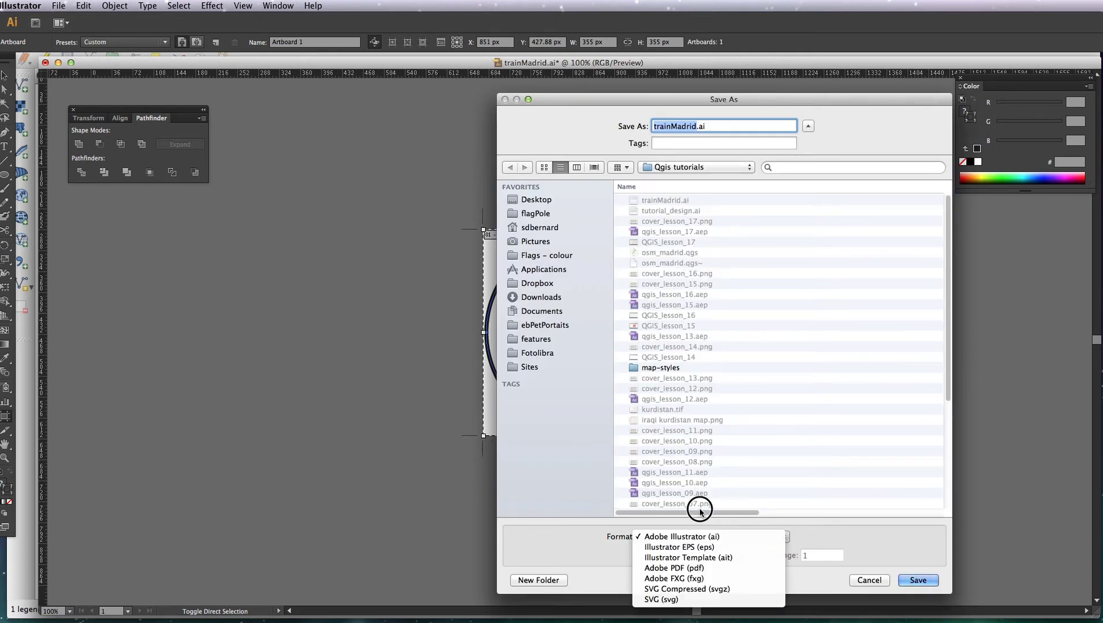
{"action": "left_click", "coordinate": [680, 604]}
{"action": "left_click", "coordinate": [537, 200]}
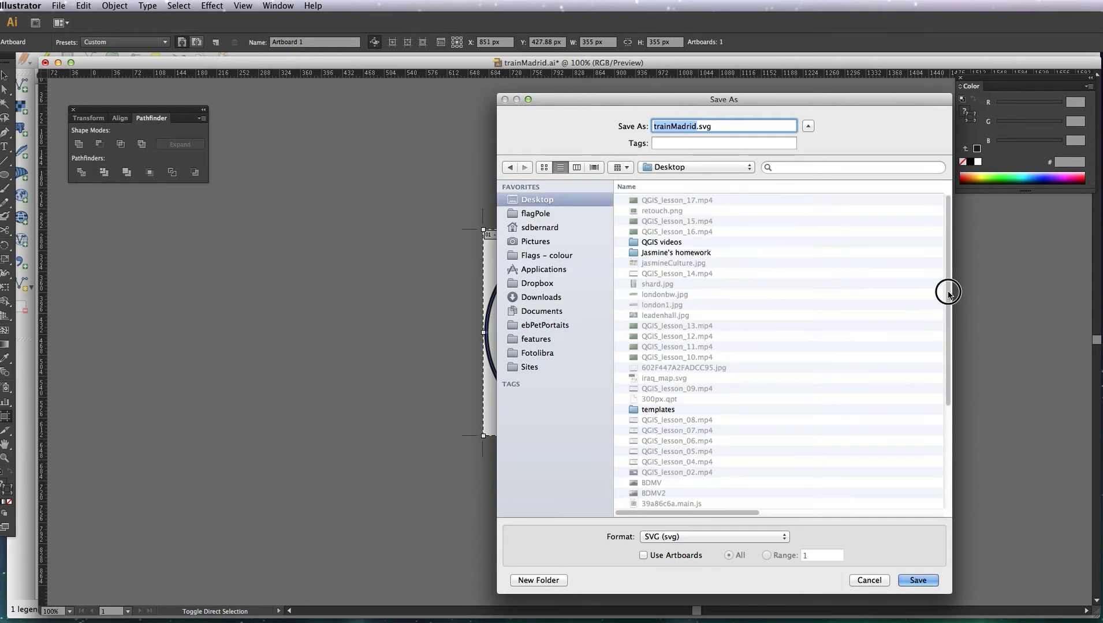
{"action": "scroll", "coordinate": [928, 508], "scroll_direction": "down", "scroll_amount": 10}
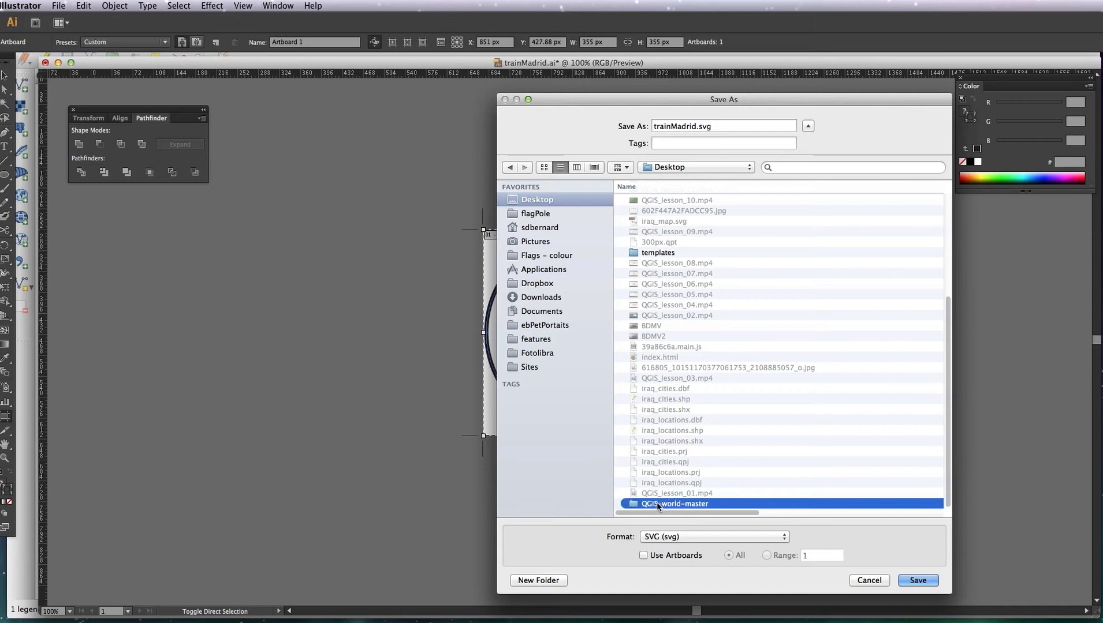
{"action": "double_click", "coordinate": [656, 503]}
{"action": "double_click", "coordinate": [658, 202]}
{"action": "left_click", "coordinate": [923, 581]}
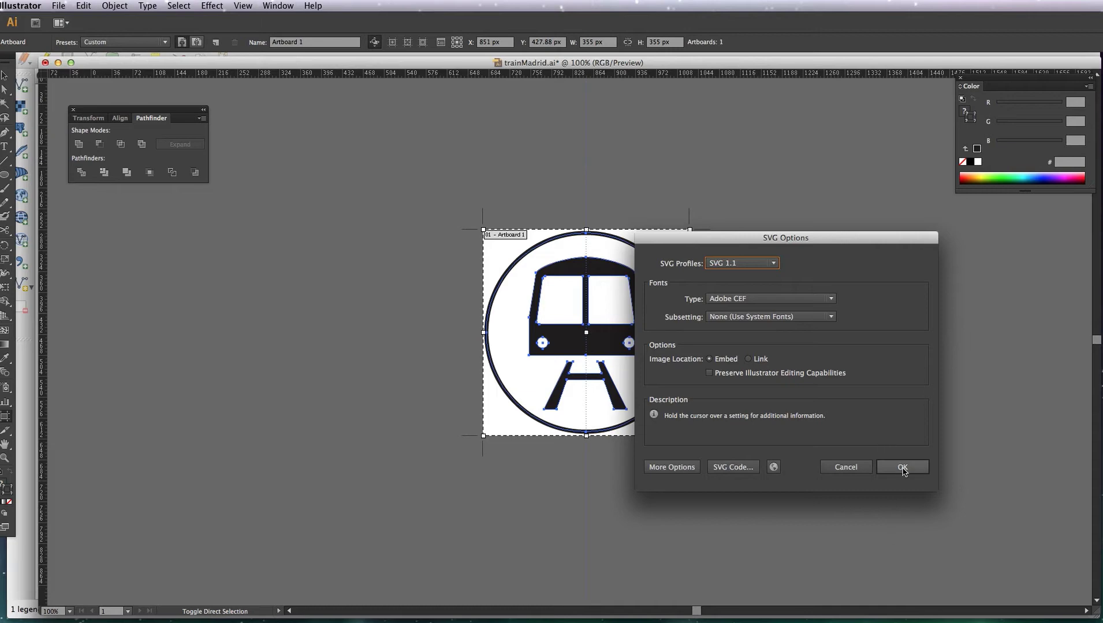
{"action": "left_click", "coordinate": [902, 468]}
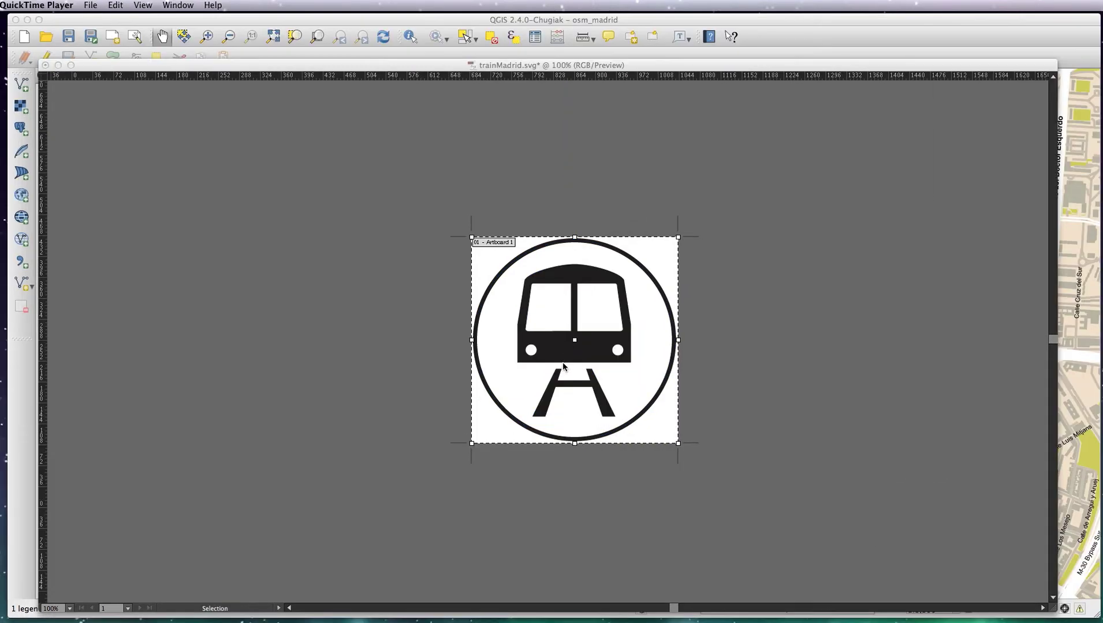
{"action": "key", "text": "super+Tab"}
{"action": "key", "text": "super+Tab"}
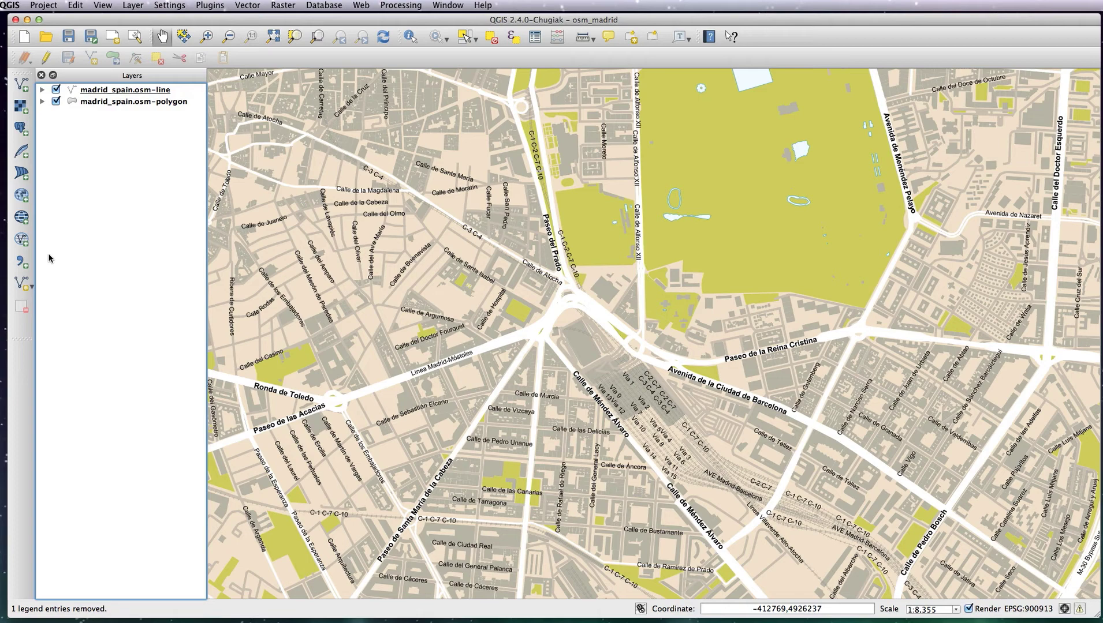
- Load madrid_spain.osm-point.shp as a vector layer and select it in the Layers panel
{"action": "left_click", "coordinate": [25, 91]}
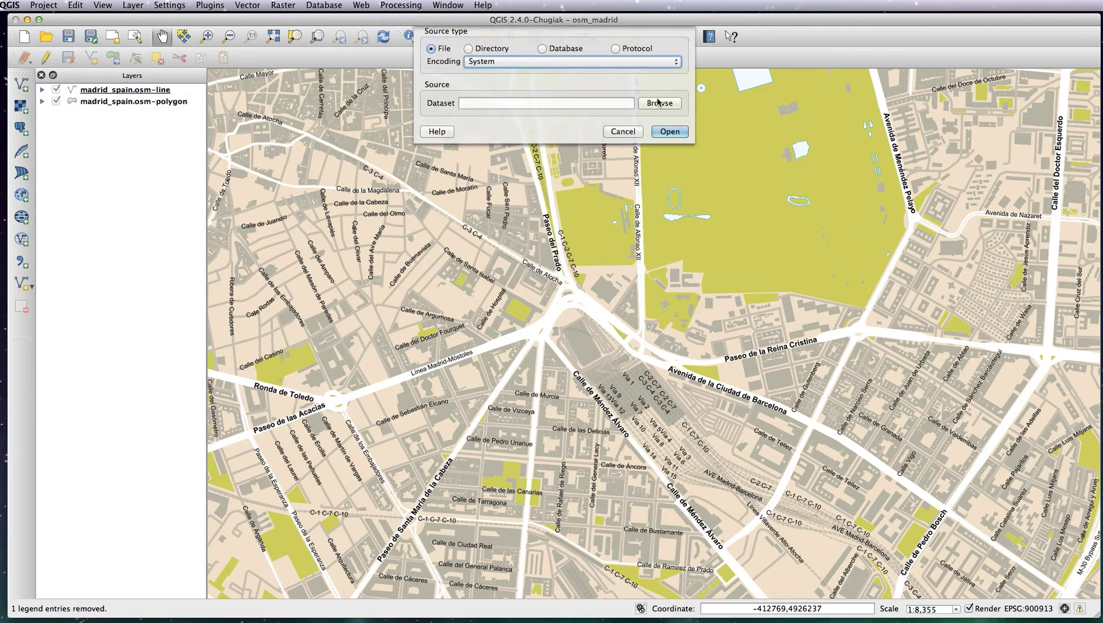
{"action": "left_click", "coordinate": [660, 103]}
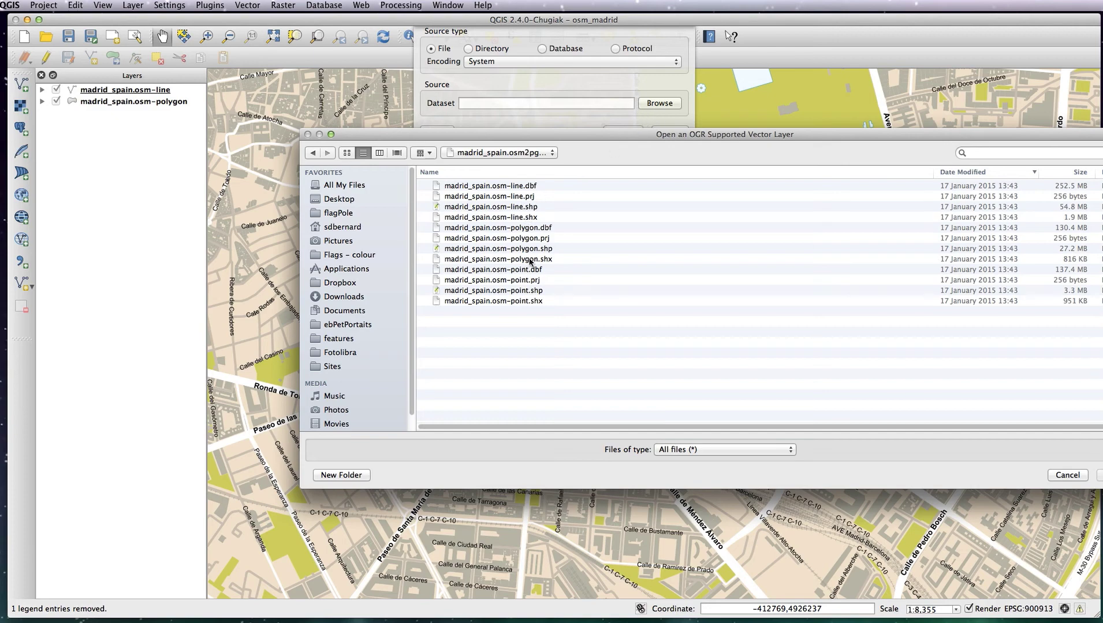
{"action": "left_click", "coordinate": [527, 291]}
{"action": "key", "text": "Return"}
{"action": "left_click", "coordinate": [670, 132]}
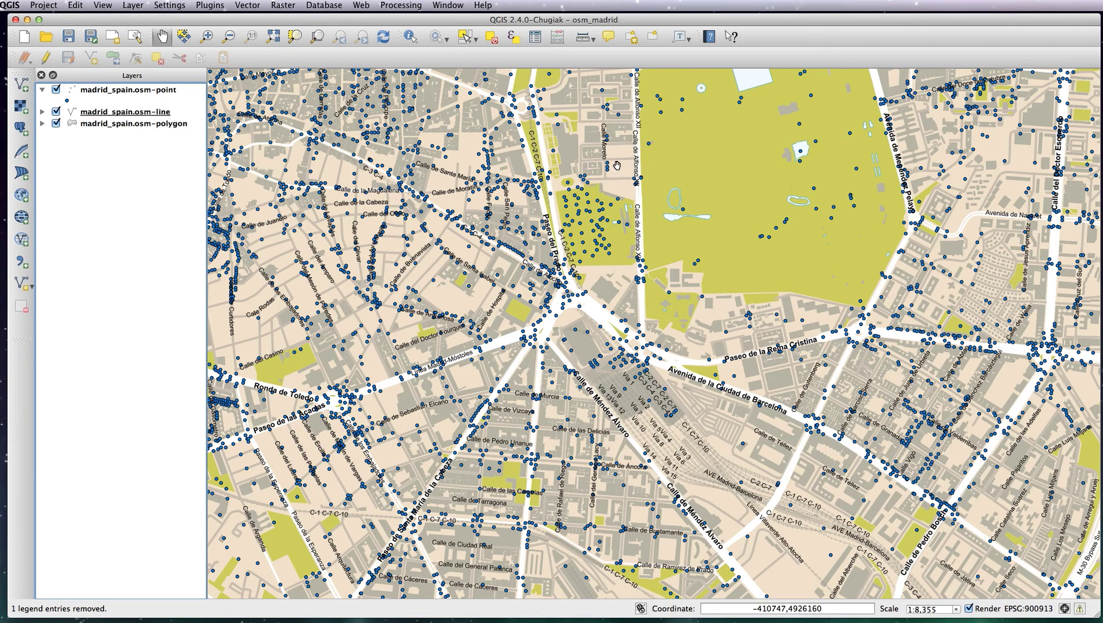
{"action": "left_click", "coordinate": [157, 92]}
- Switch the point layer's renderer to Rule-based in its Style settings
{"action": "double_click", "coordinate": [156, 92]}
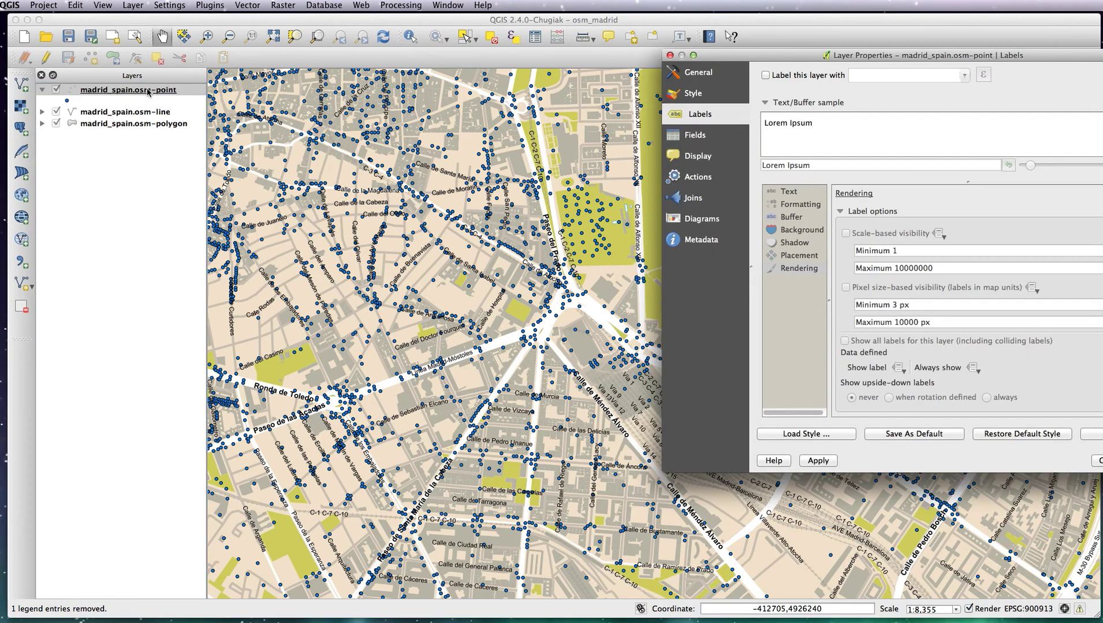
{"action": "left_click_drag", "start_coordinate": [817, 58], "coordinate": [495, 77]}
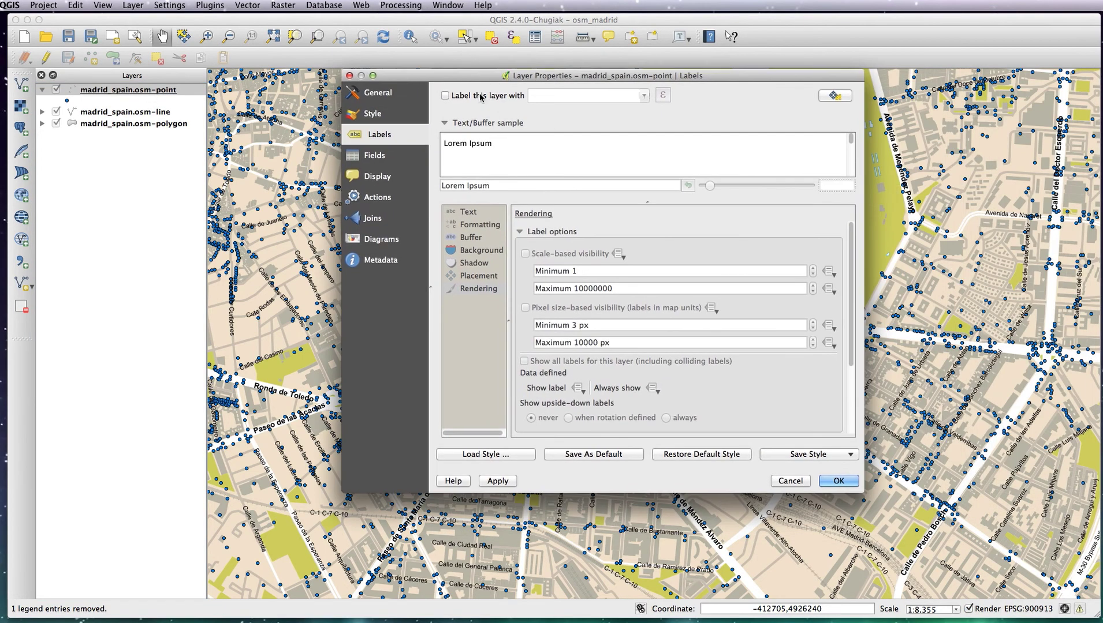
{"action": "left_click", "coordinate": [374, 116]}
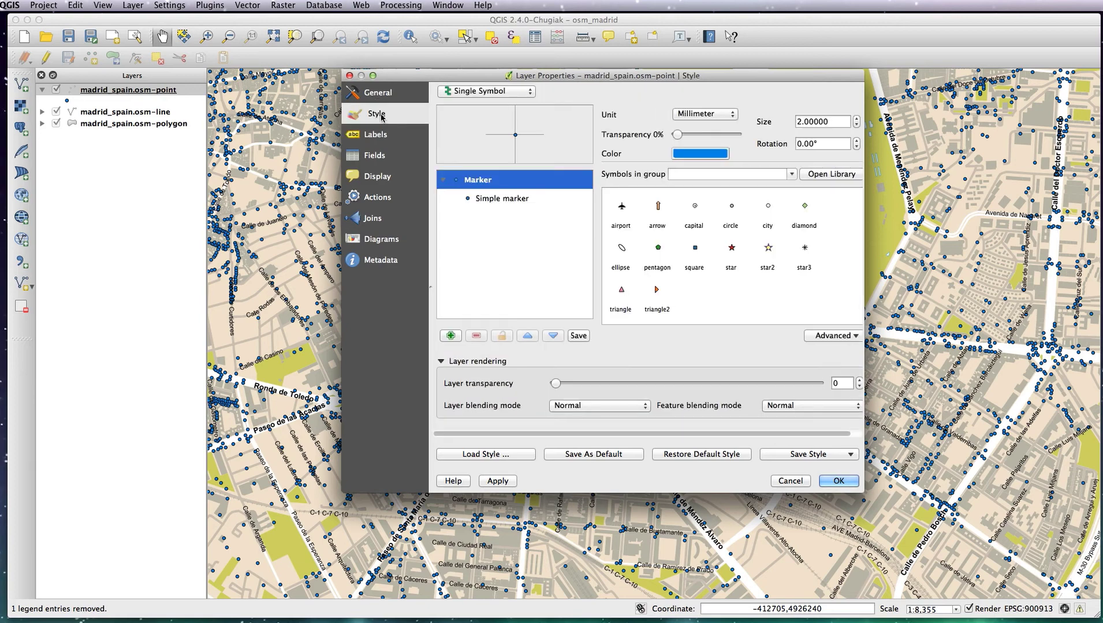
{"action": "left_click", "coordinate": [496, 91]}
{"action": "left_click", "coordinate": [495, 127]}
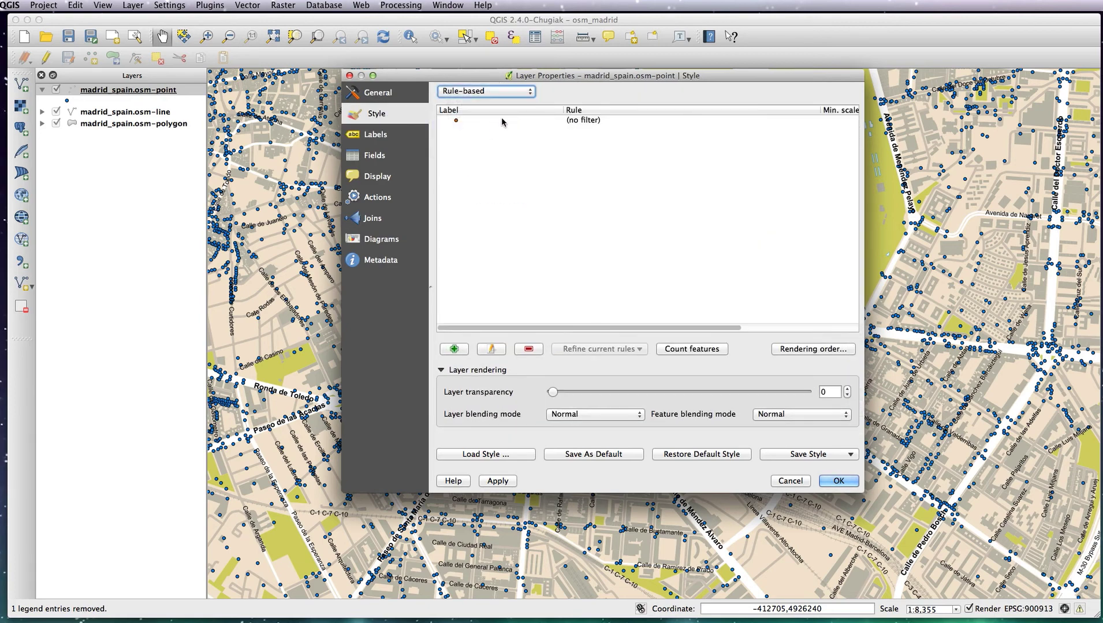
- Change the rule's Simple marker symbol layer to an SVG marker
{"action": "double_click", "coordinate": [501, 120]}
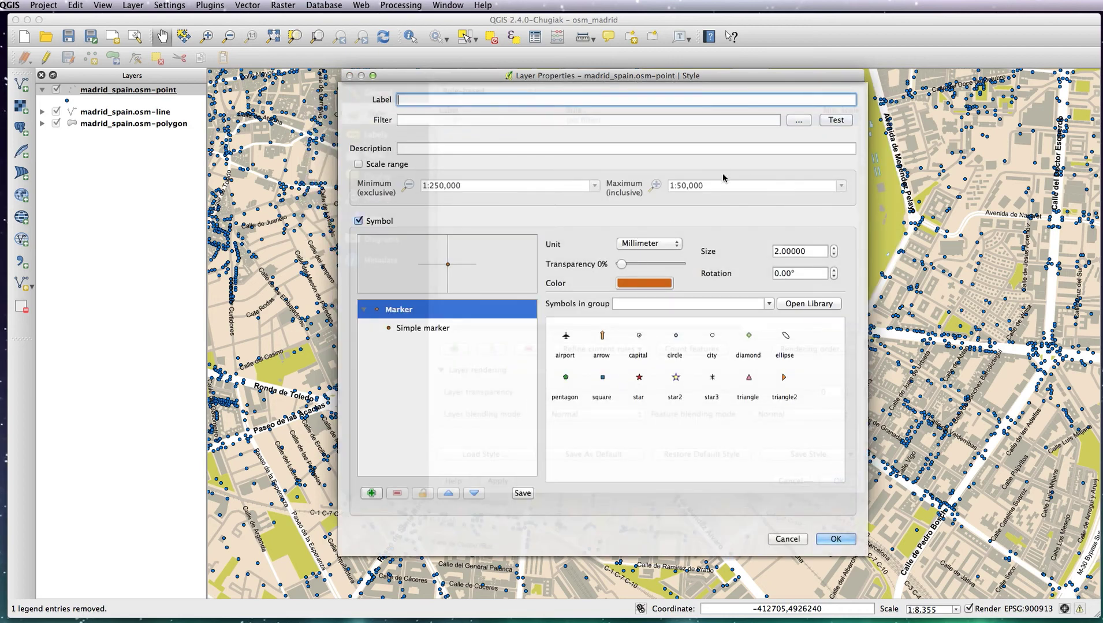
{"action": "left_click", "coordinate": [436, 329]}
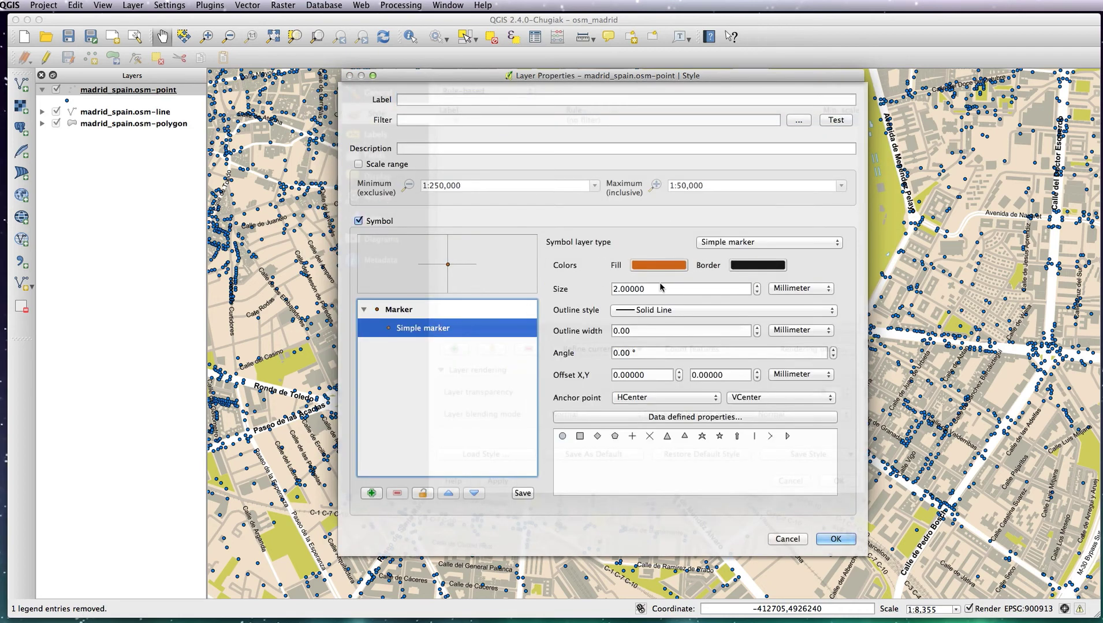
{"action": "left_click", "coordinate": [745, 243]}
{"action": "left_click", "coordinate": [748, 266]}
{"action": "left_click", "coordinate": [734, 244]}
{"action": "left_click", "coordinate": [733, 239]}
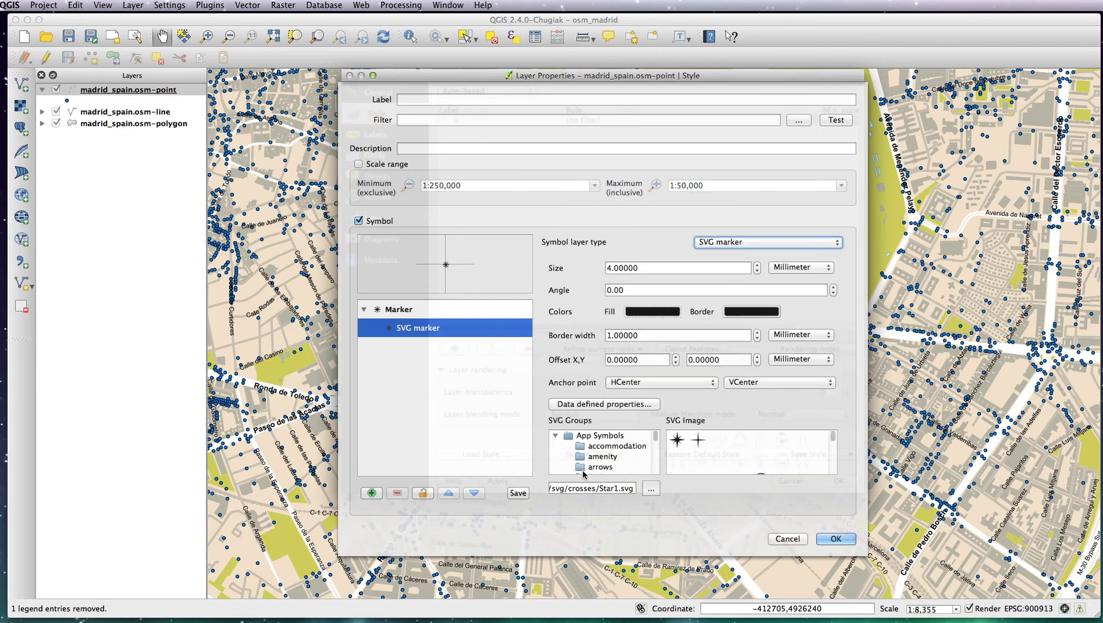
- Use trainMadrid.svg as the marker image at size 8, then open the filter expression builder
{"action": "left_click", "coordinate": [651, 489]}
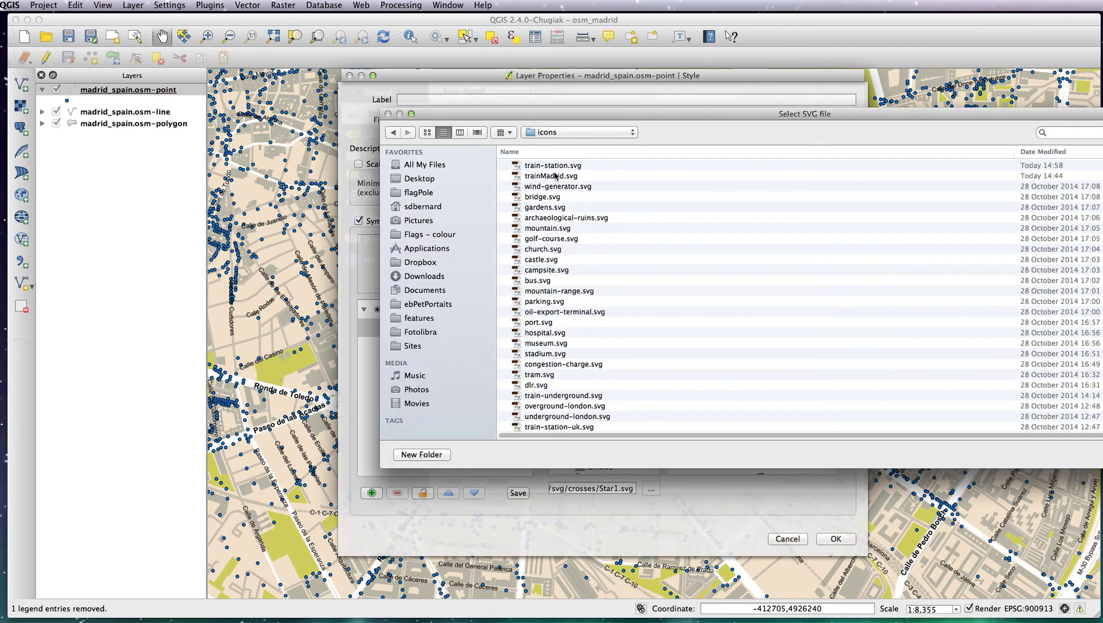
{"action": "double_click", "coordinate": [551, 176]}
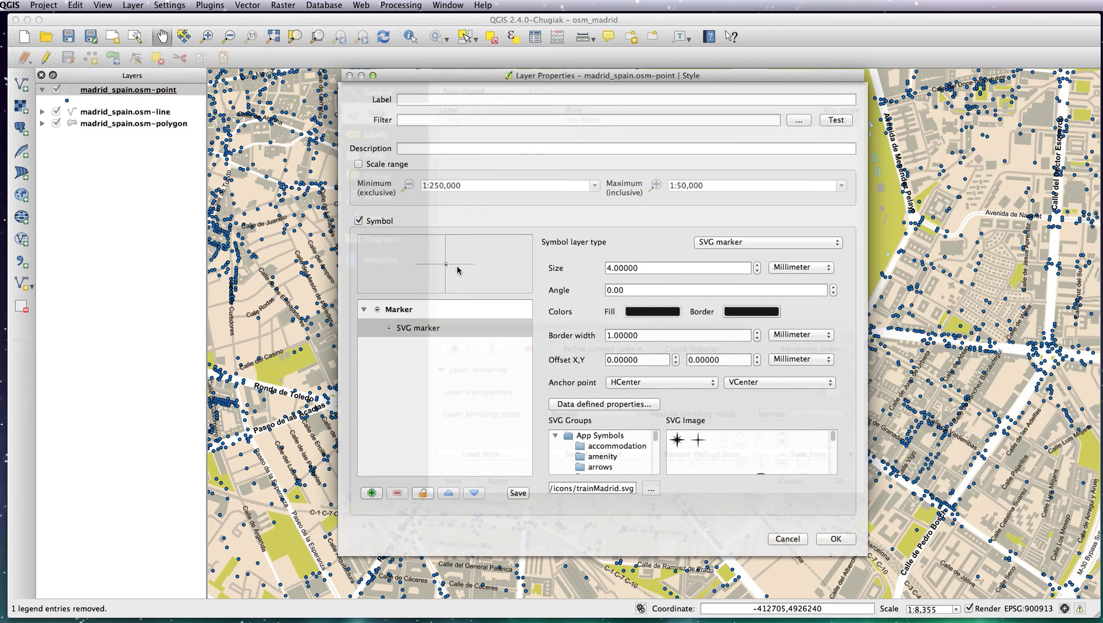
{"action": "double_click", "coordinate": [611, 270]}
{"action": "type", "text": "8"}
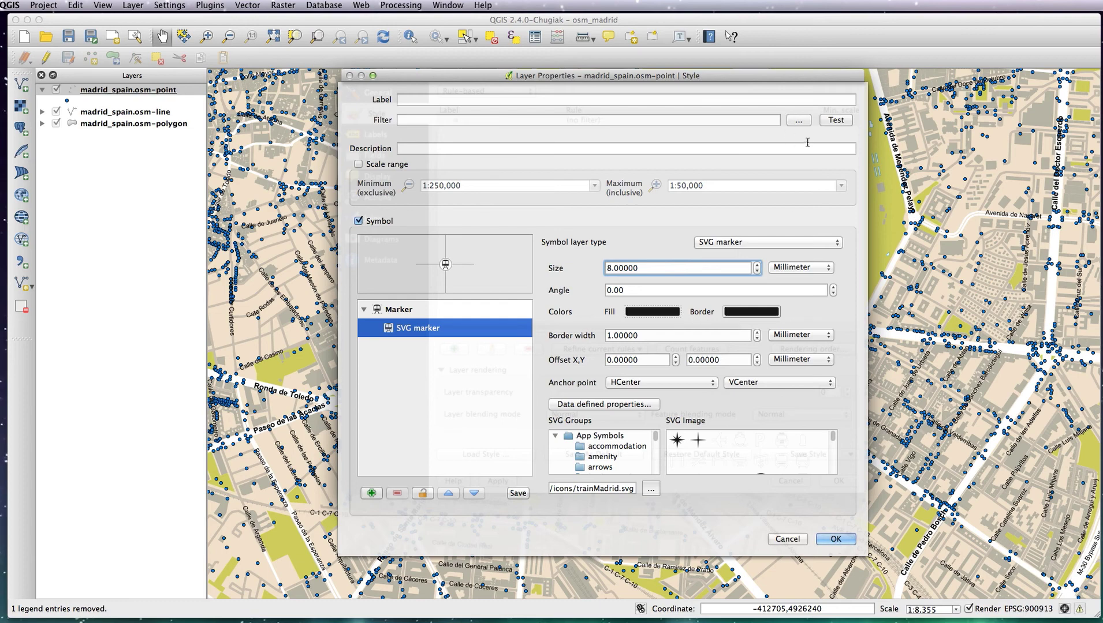
{"action": "left_click", "coordinate": [799, 121]}
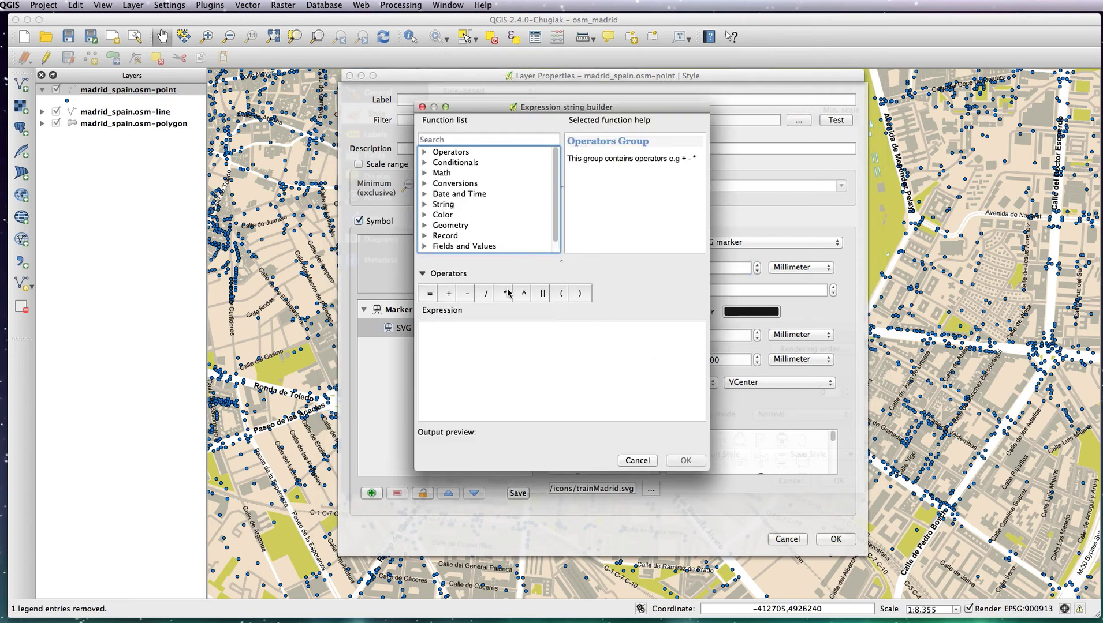
- Build the filter "railway" = 'station' from the field and its unique values, and confirm the rule
{"action": "scroll", "coordinate": [550, 230], "scroll_direction": "down", "scroll_amount": 1}
{"action": "double_click", "coordinate": [447, 236]}
{"action": "left_click_drag", "start_coordinate": [555, 162], "coordinate": [554, 224]}
{"action": "double_click", "coordinate": [467, 225]}
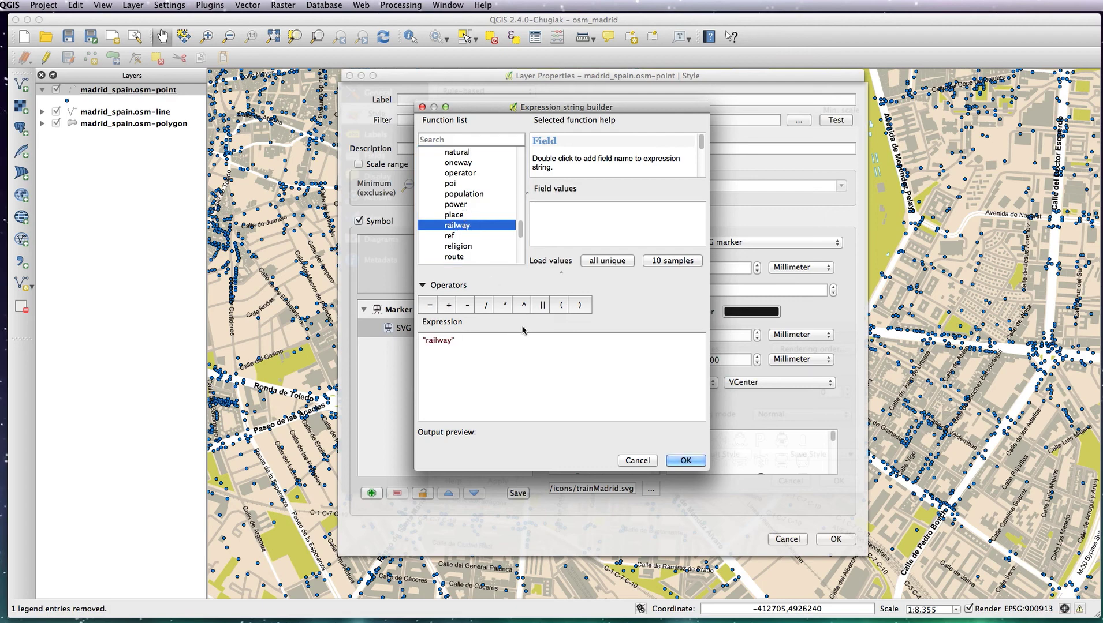
{"action": "type", "text": "="}
{"action": "left_click", "coordinate": [597, 260]}
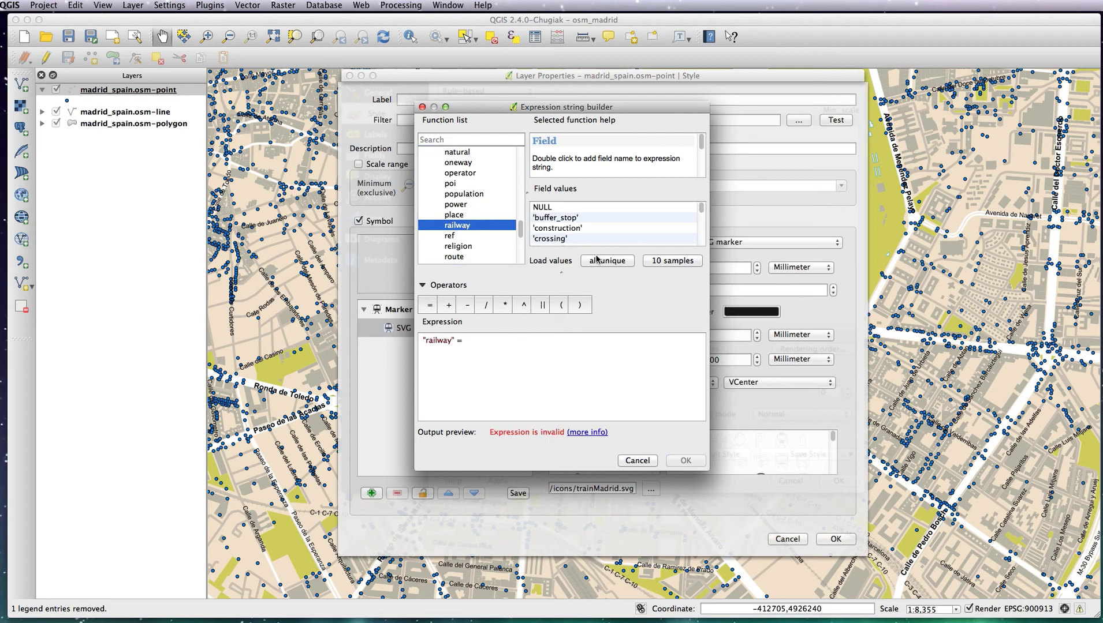
{"action": "left_click_drag", "start_coordinate": [703, 211], "coordinate": [702, 227]}
{"action": "left_click", "coordinate": [553, 231]}
{"action": "double_click", "coordinate": [553, 231]}
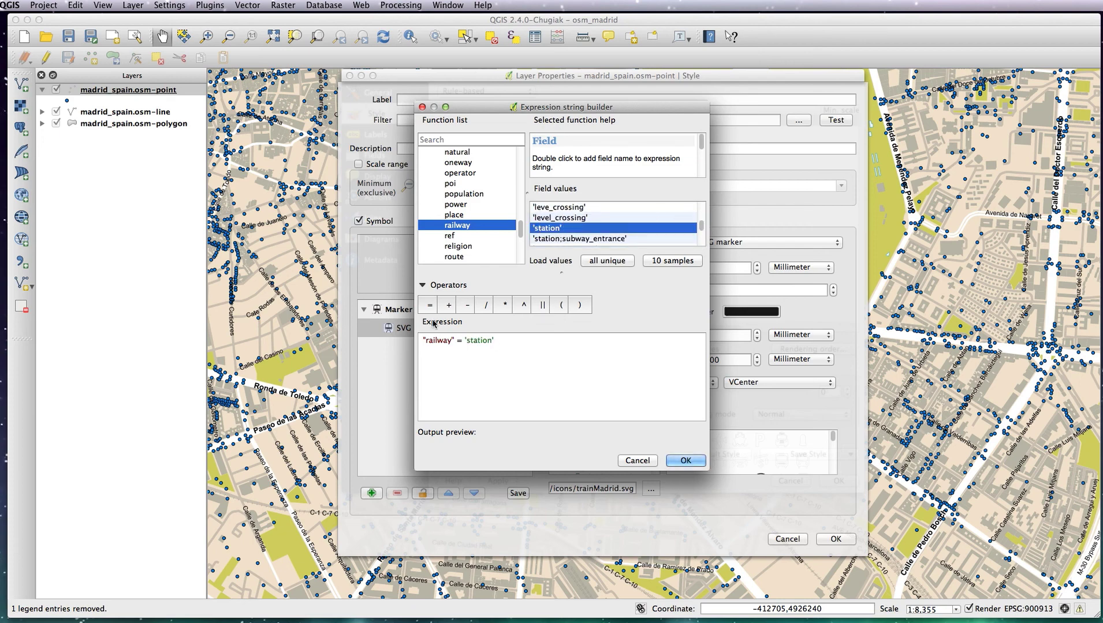
{"action": "left_click", "coordinate": [685, 460]}
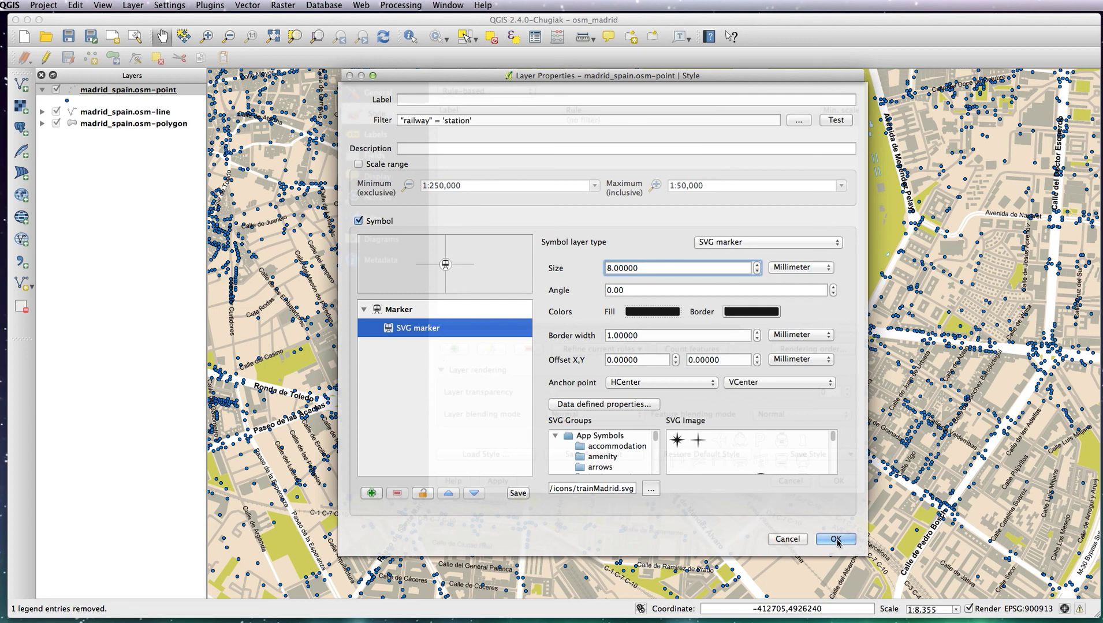
{"action": "left_click", "coordinate": [836, 539]}
- Apply the rule-based train-icon style and close Layer Properties
{"action": "left_click", "coordinate": [498, 481]}
{"action": "left_click", "coordinate": [834, 482]}
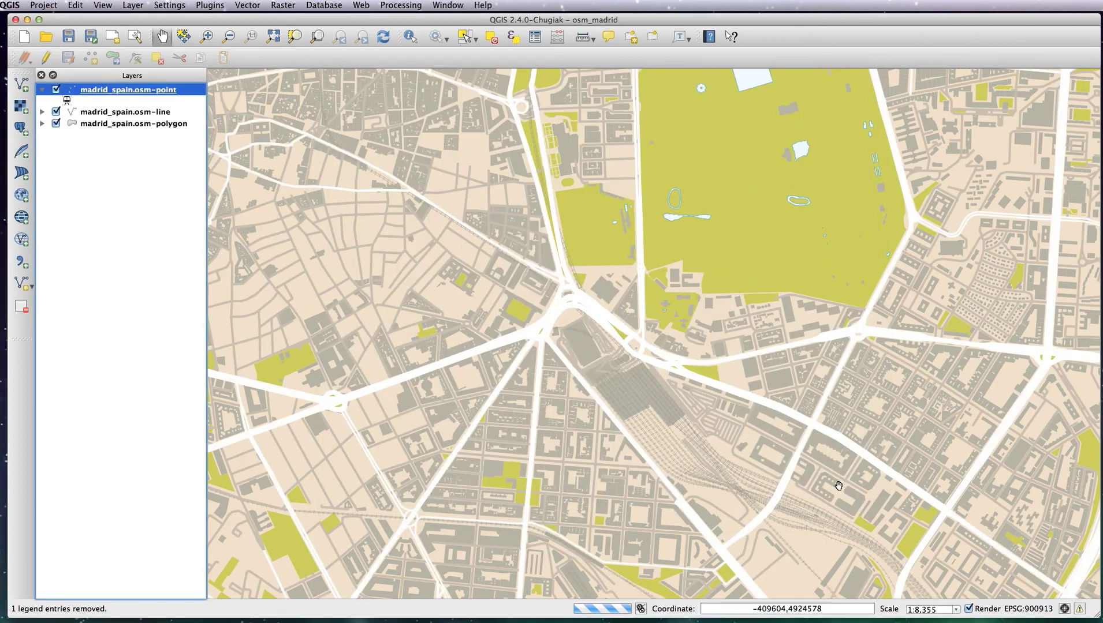